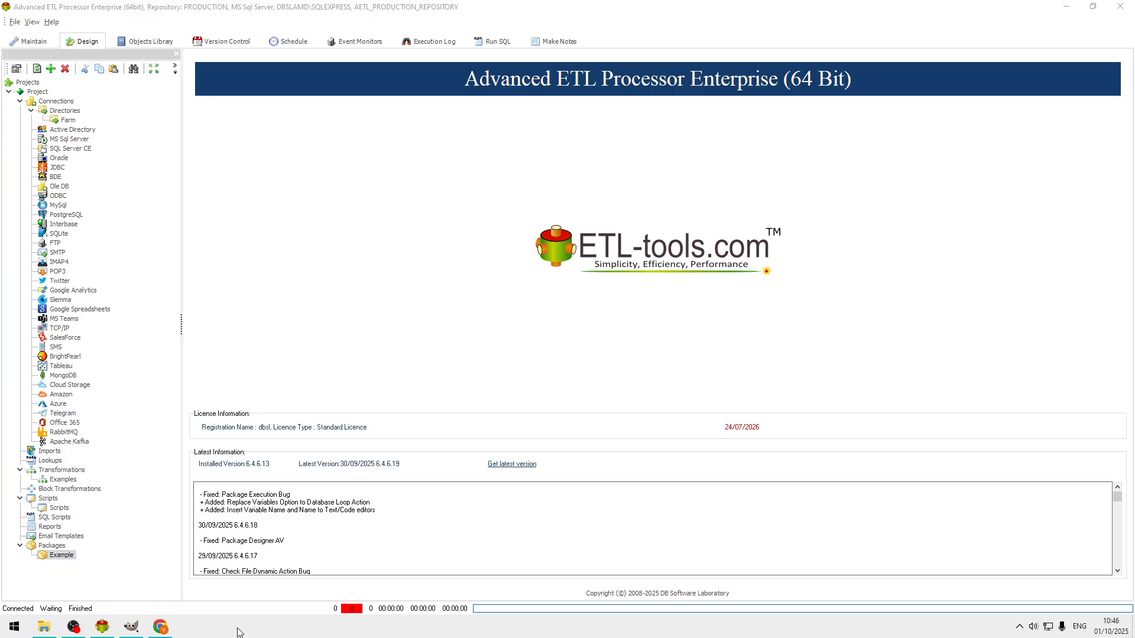
Create a new package named Set Excel Cell Color in the Example packages folder
click(65, 558)
right_click(66, 559)
click(98, 215)
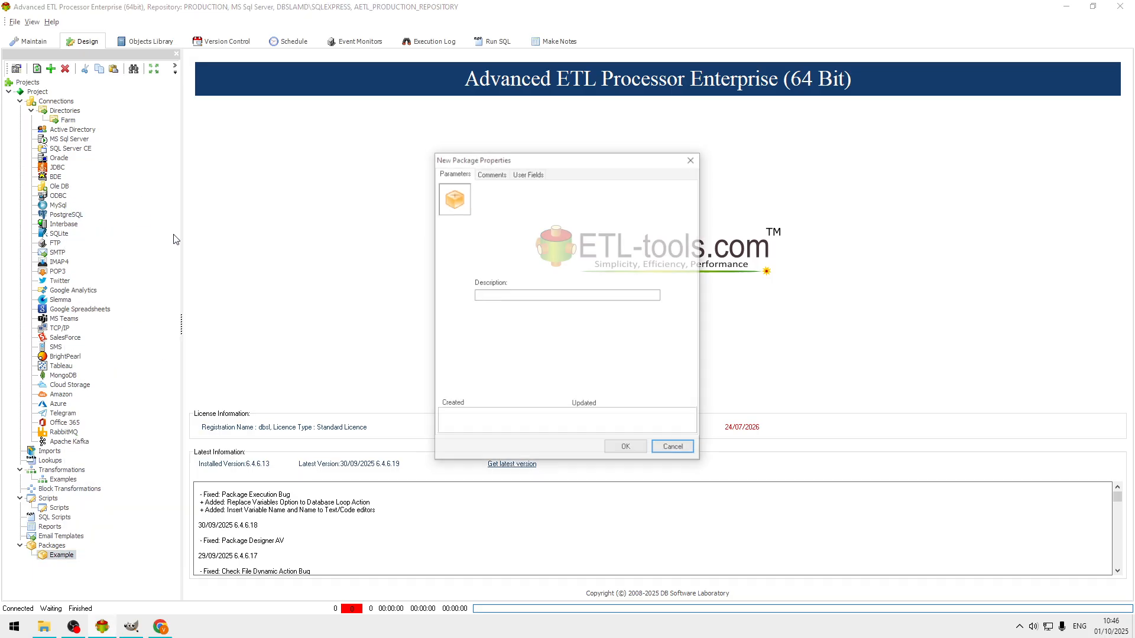
click(529, 295)
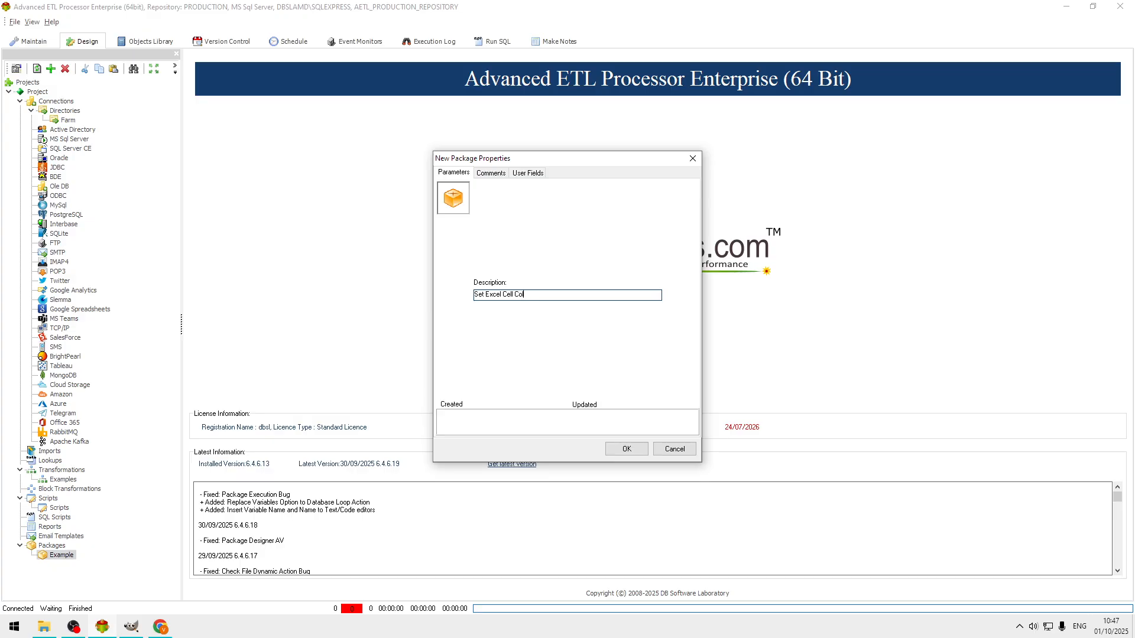
click(626, 449)
Switch to File Explorer and open the folder C:\Data\Majestic Farm
click(39, 632)
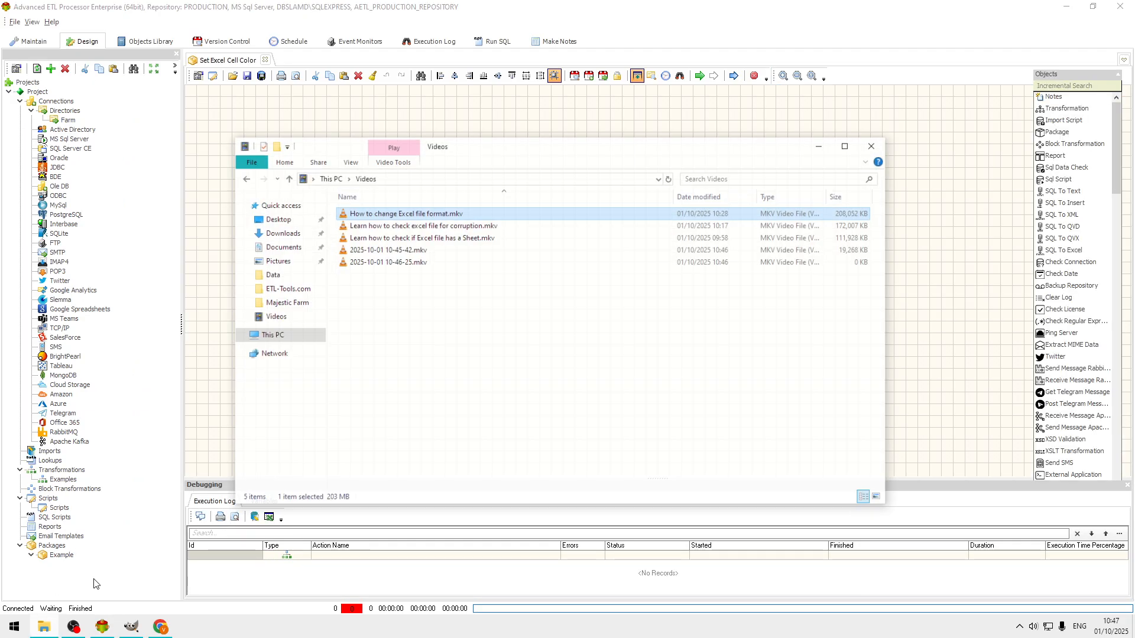
click(295, 329)
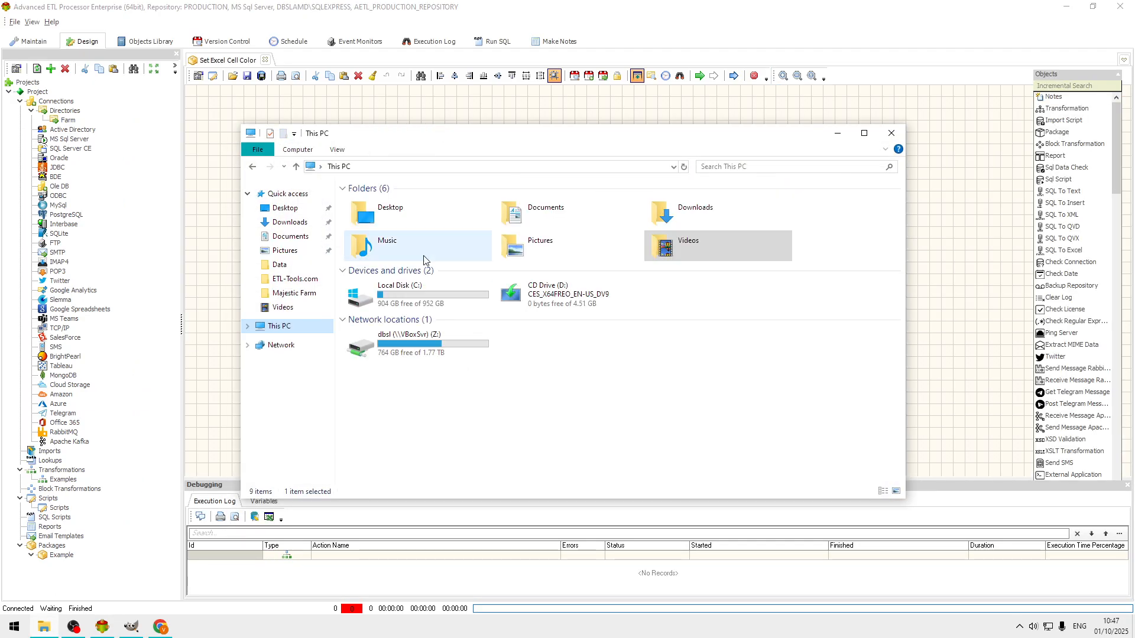
double_click(432, 304)
double_click(370, 201)
click(373, 207)
double_click(373, 204)
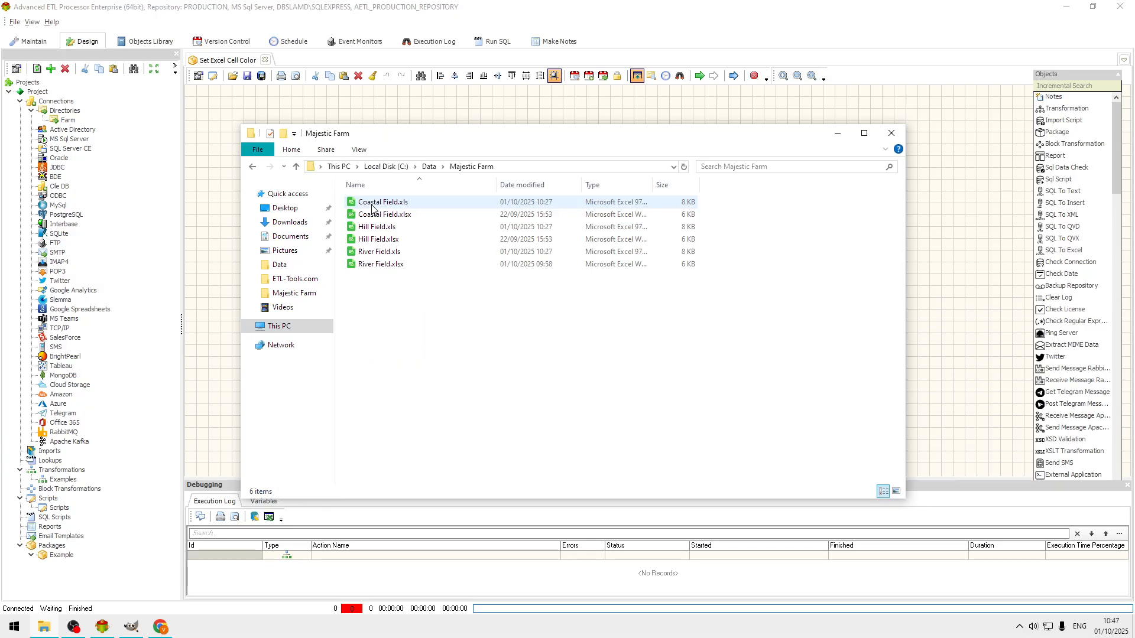
Delete Coastal Field.xls, Hill Field.xls and River Field.xls from the Majestic Farm folder
click(415, 204)
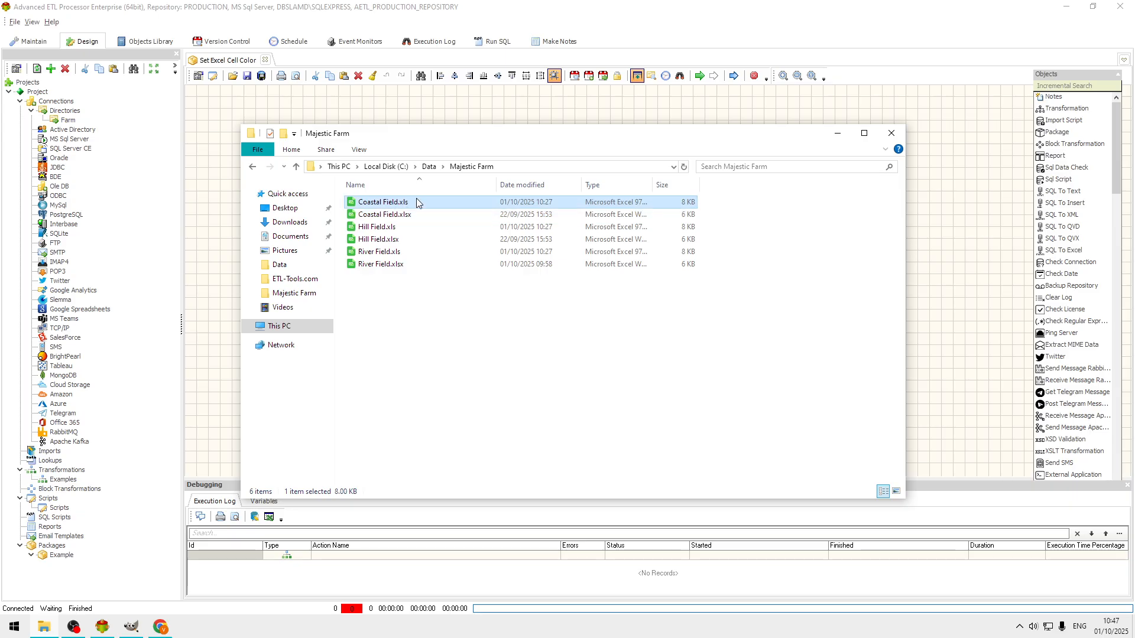
key(Delete)
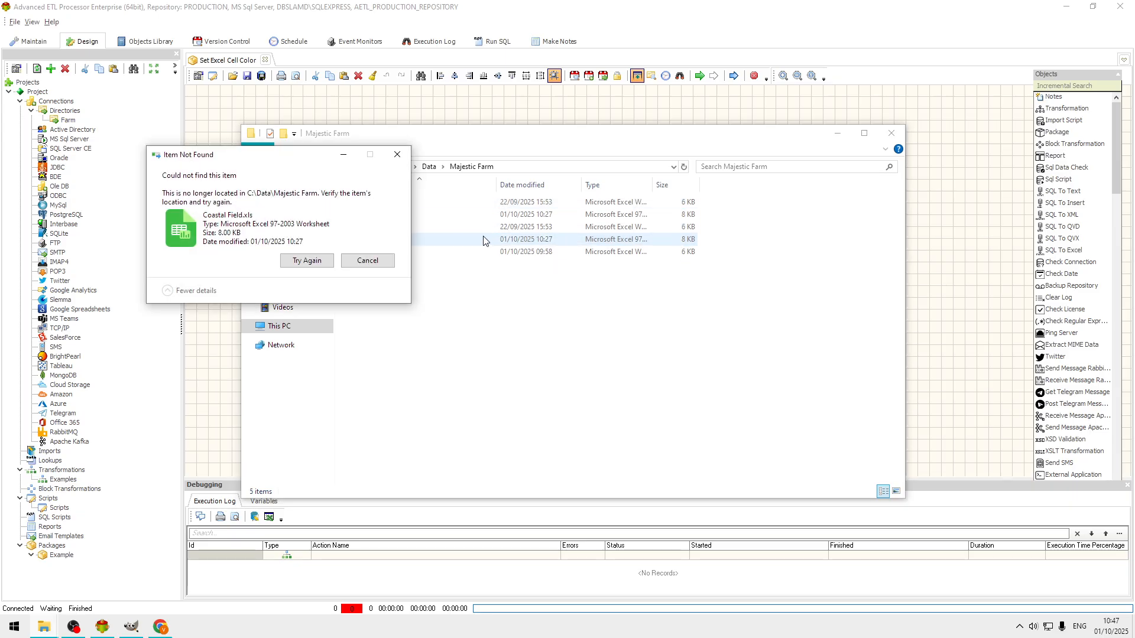
key(Return)
click(398, 218)
key(Delete)
click(396, 227)
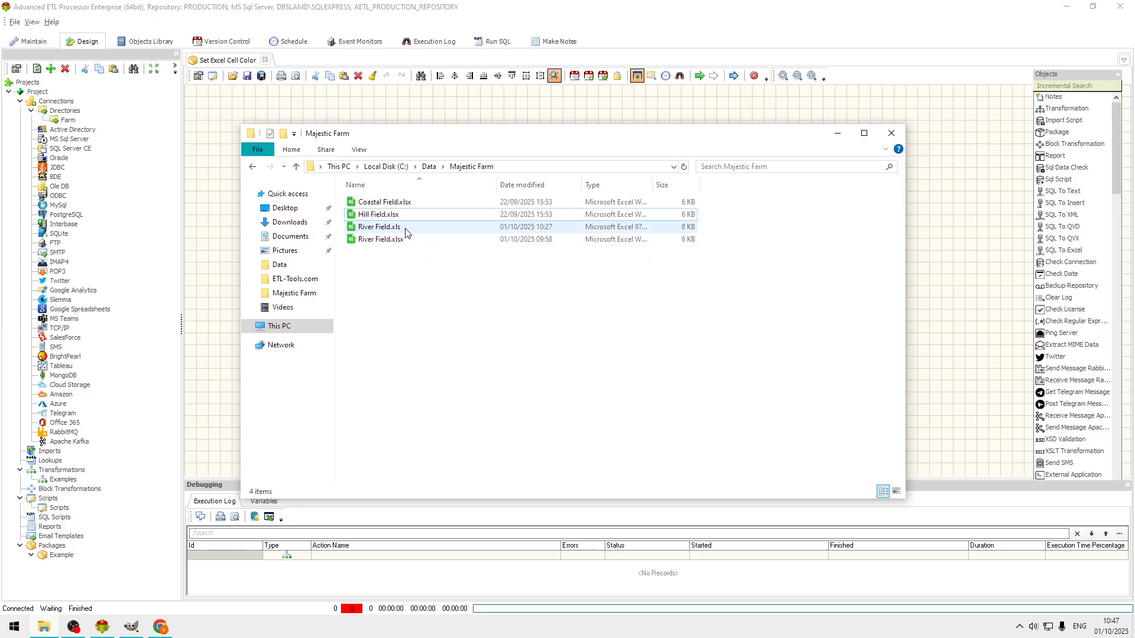
key(Delete)
Open Coastal Field.xlsx to examine its header cells, close it and return to Advanced ETL Processor
click(400, 204)
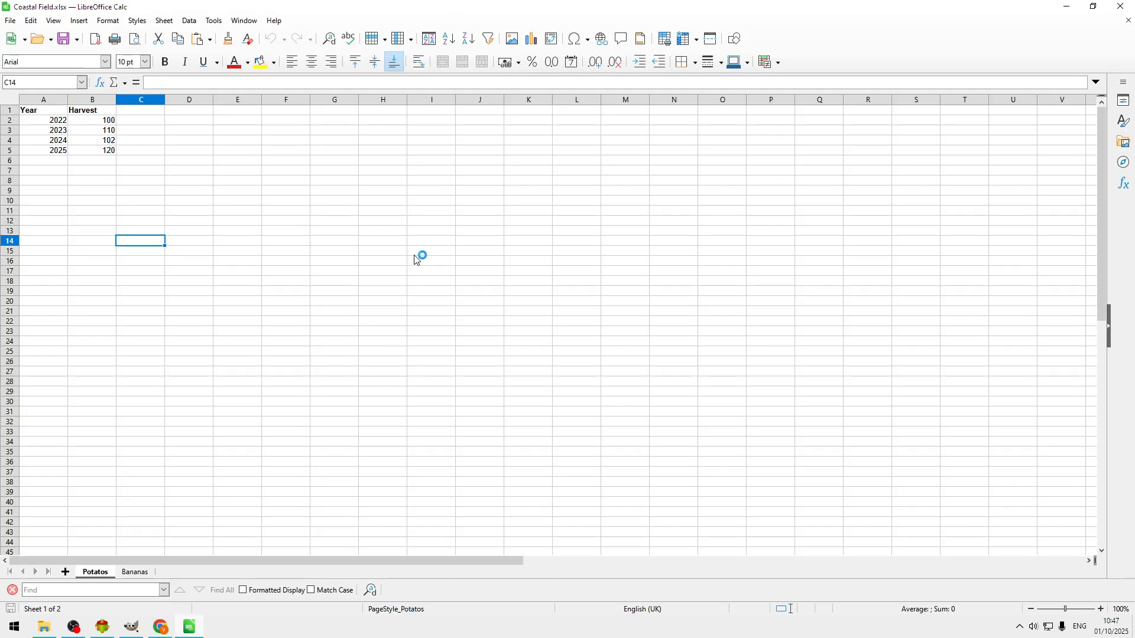
click(44, 113)
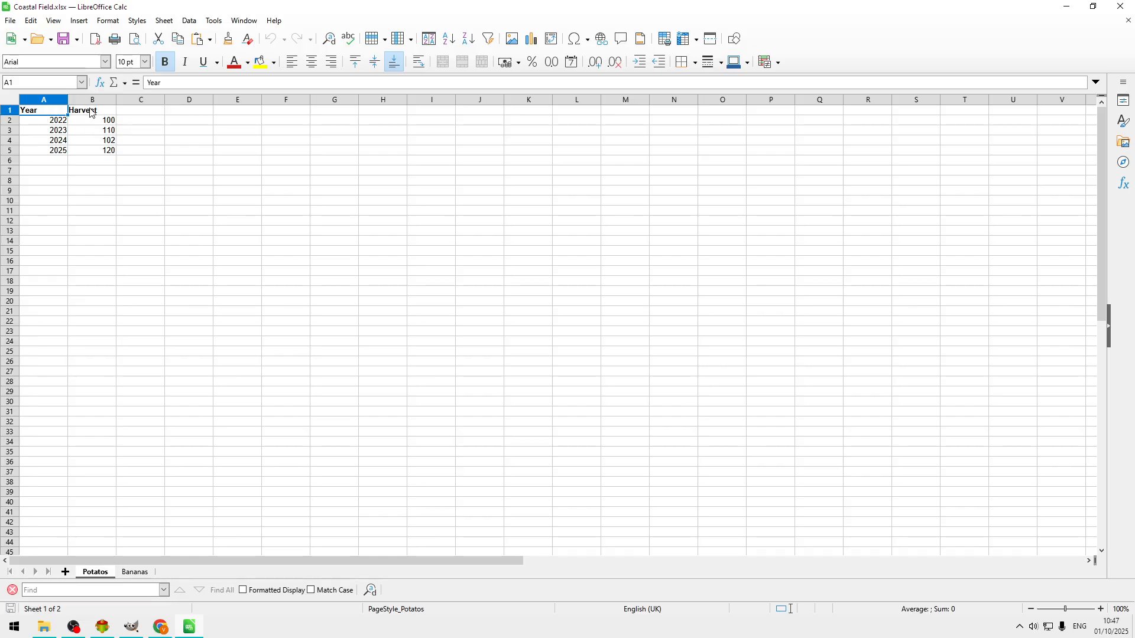
click(1121, 6)
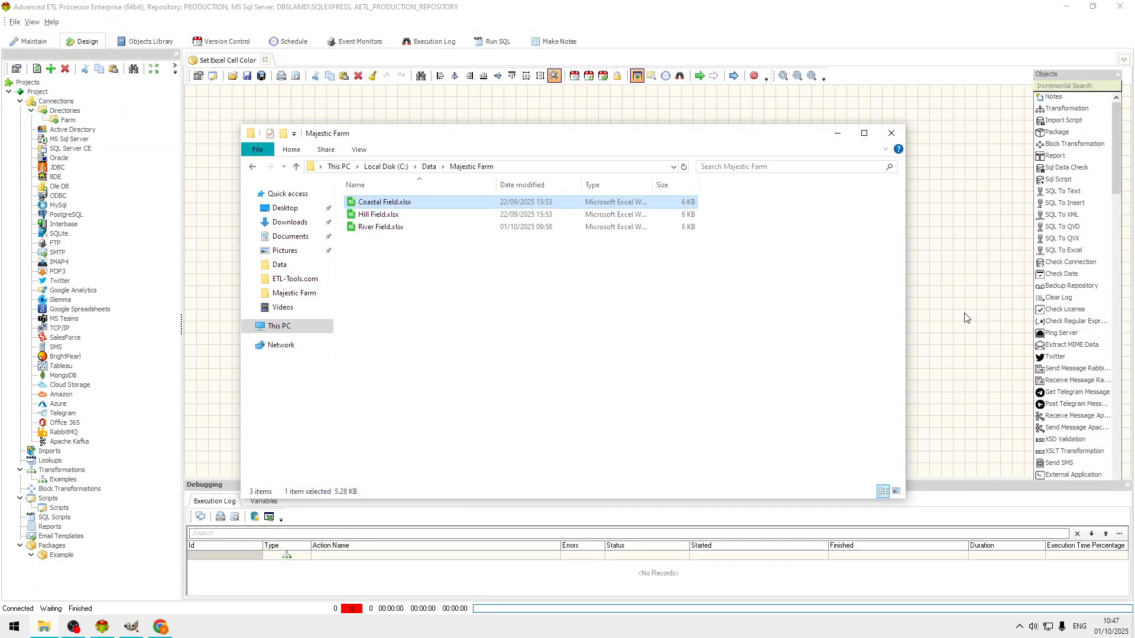
click(984, 312)
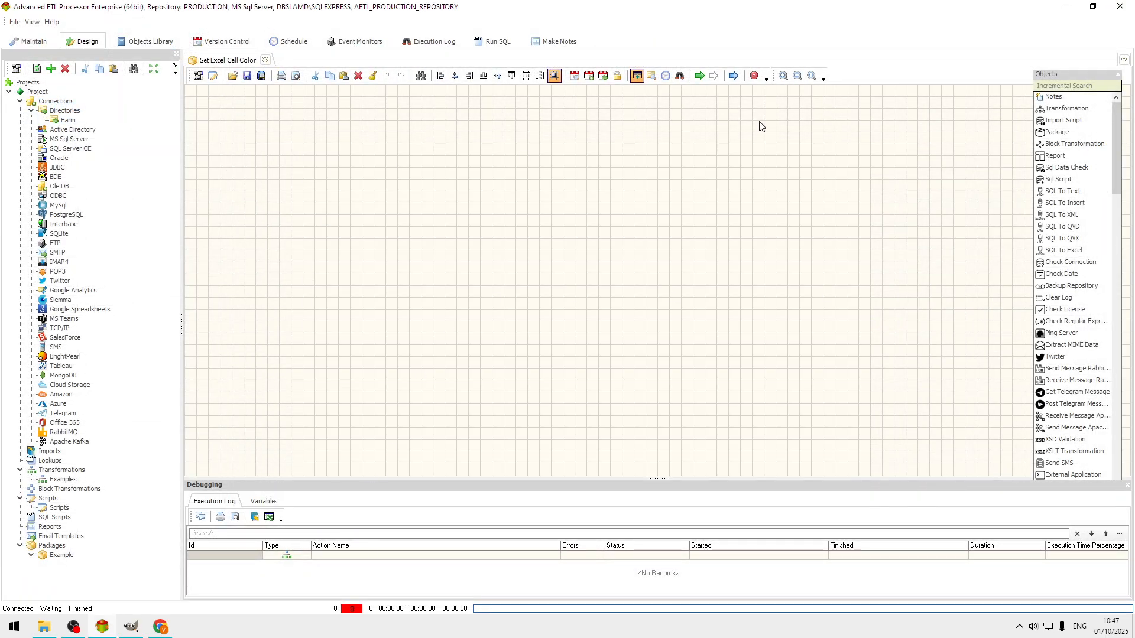
Filter the package objects by "colo" and place a Set Excel Cell Color action near the canvas's upper-left corner
click(1064, 84)
text(che)
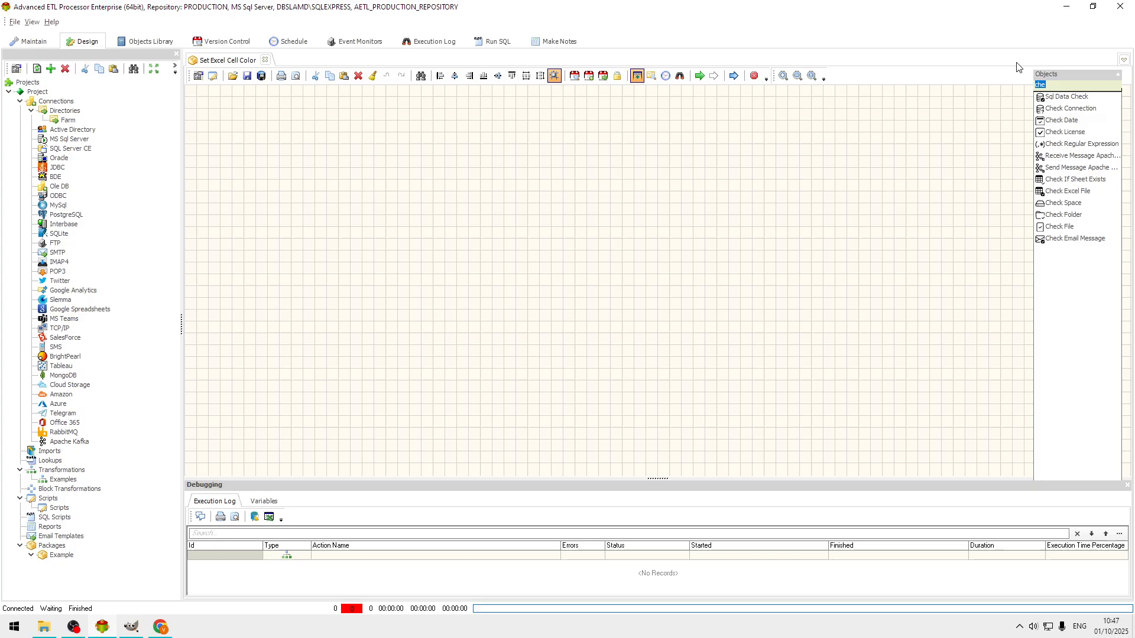
text(clo)
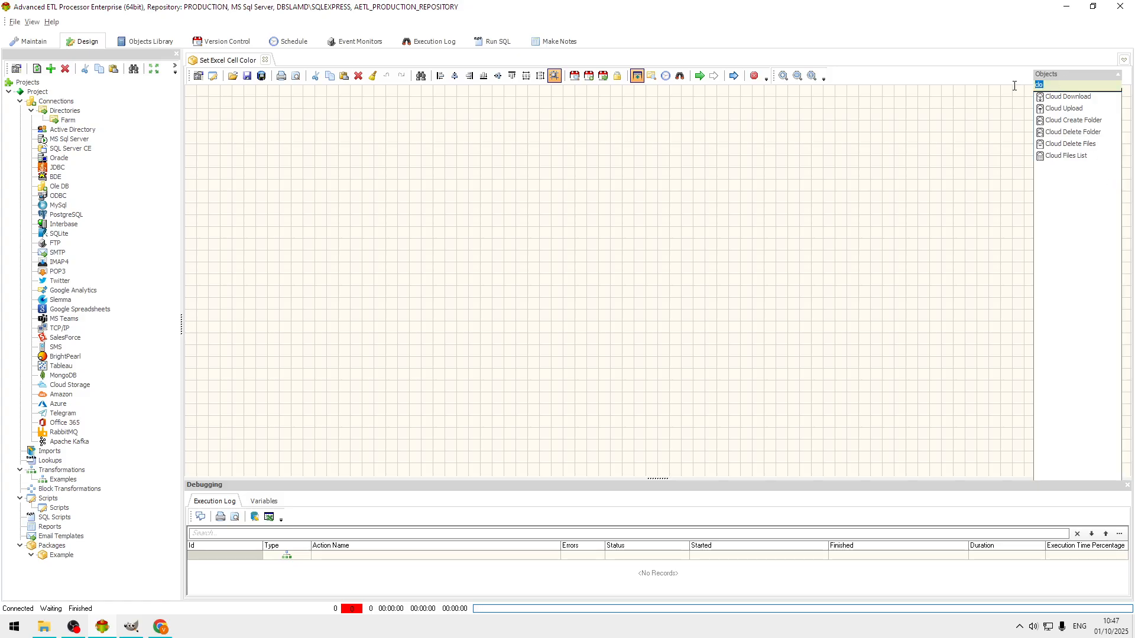
text(clo)
key(BackSpace)
key(BackSpace)
text(olo)
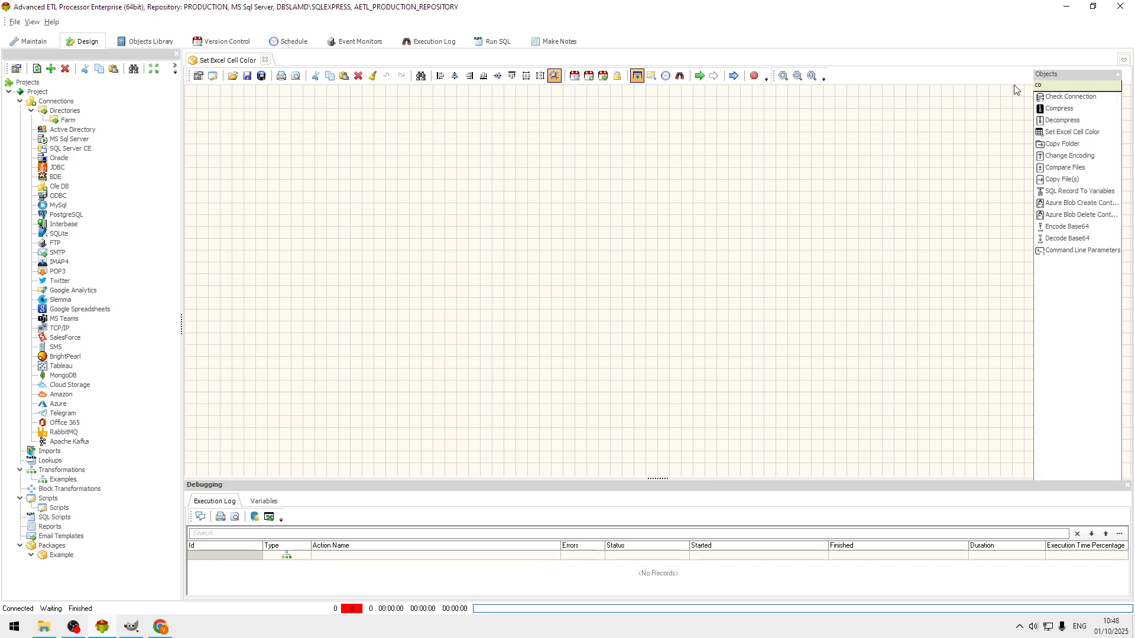
click(1079, 99)
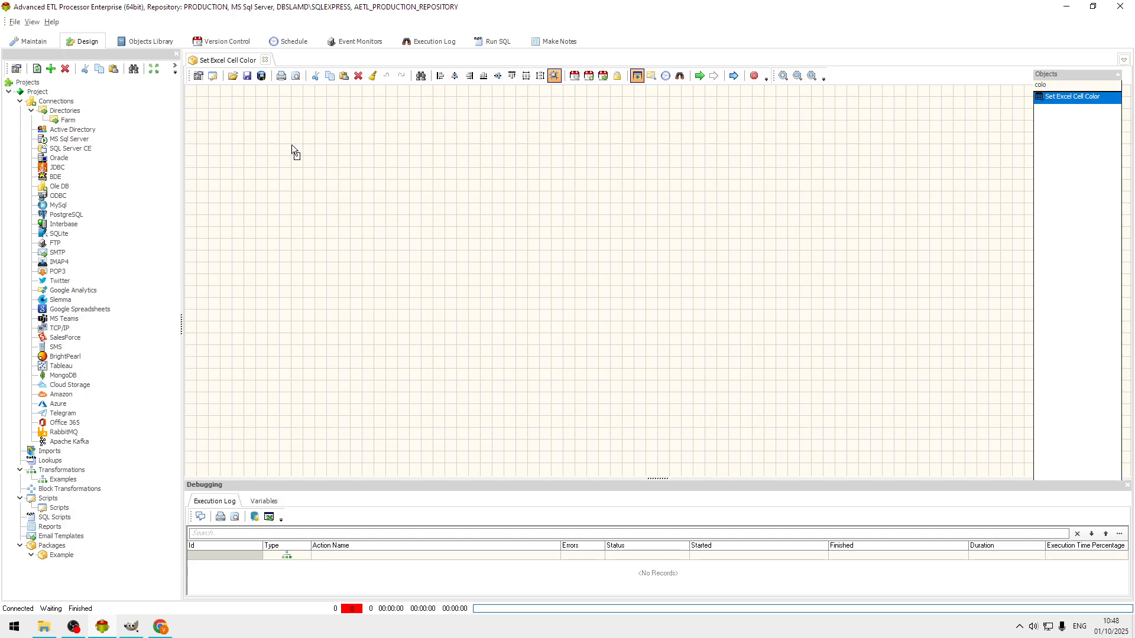
drag(269, 123, 239, 123)
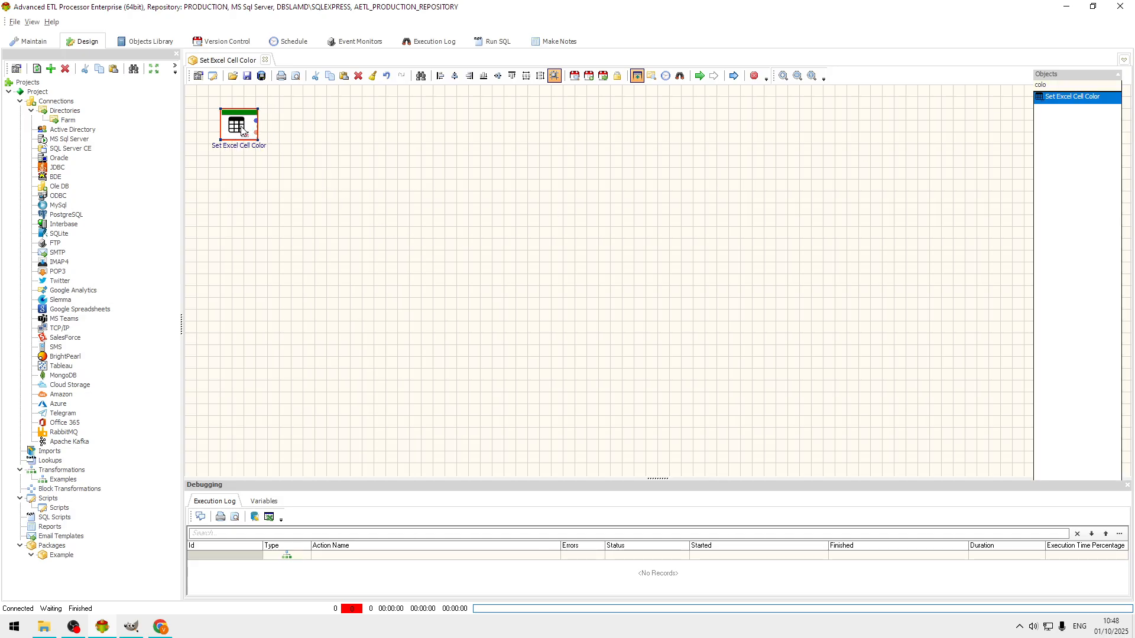
Set the File parameter of the Set Excel Cell Color action to C:\Data\Majestic Farm\Coastal Field.xlsx
double_click(240, 128)
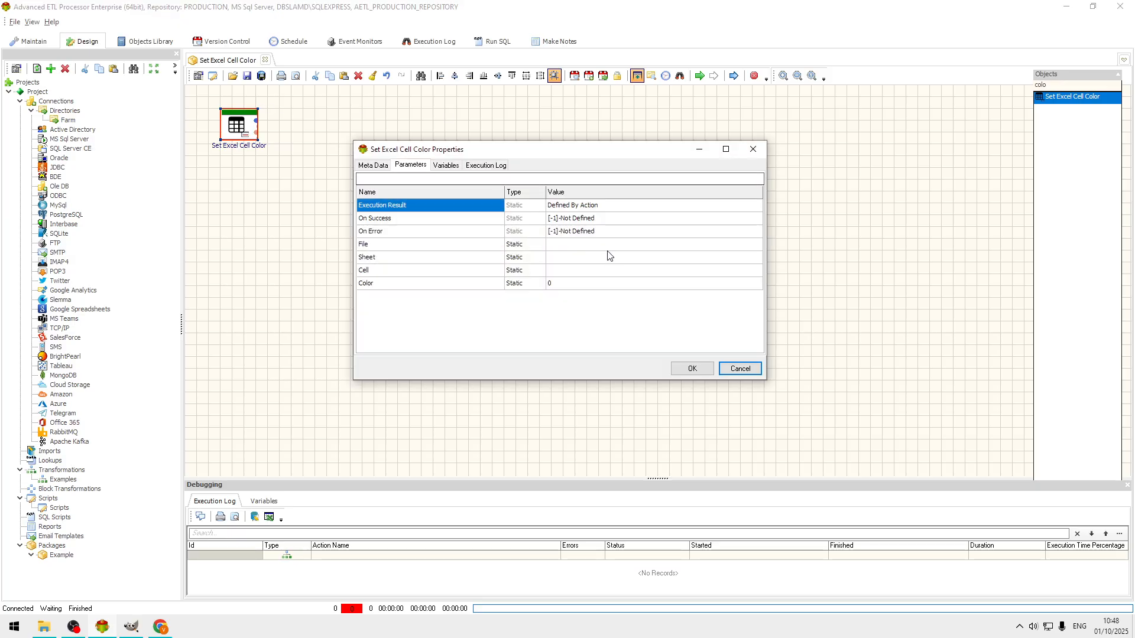
click(636, 245)
click(756, 244)
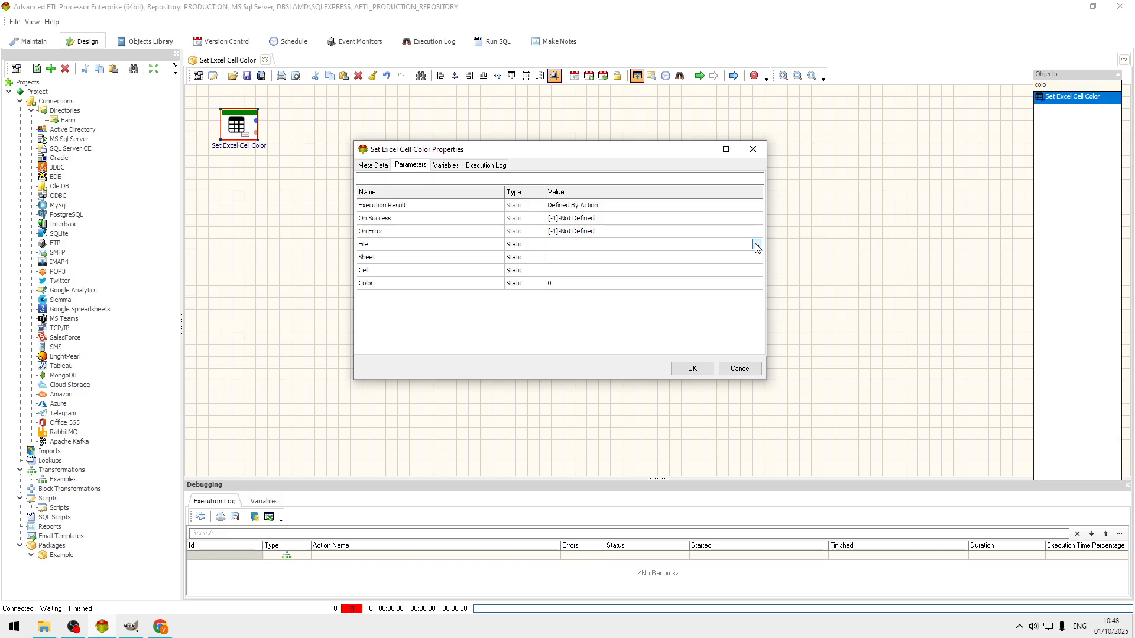
click(162, 99)
click(467, 314)
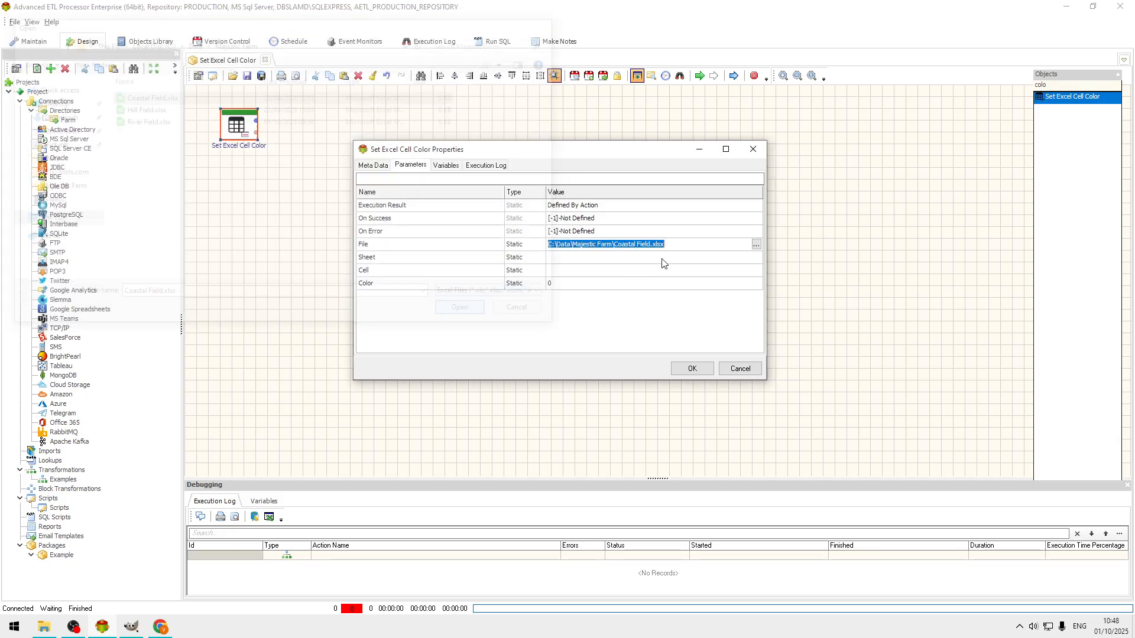
click(715, 260)
click(759, 258)
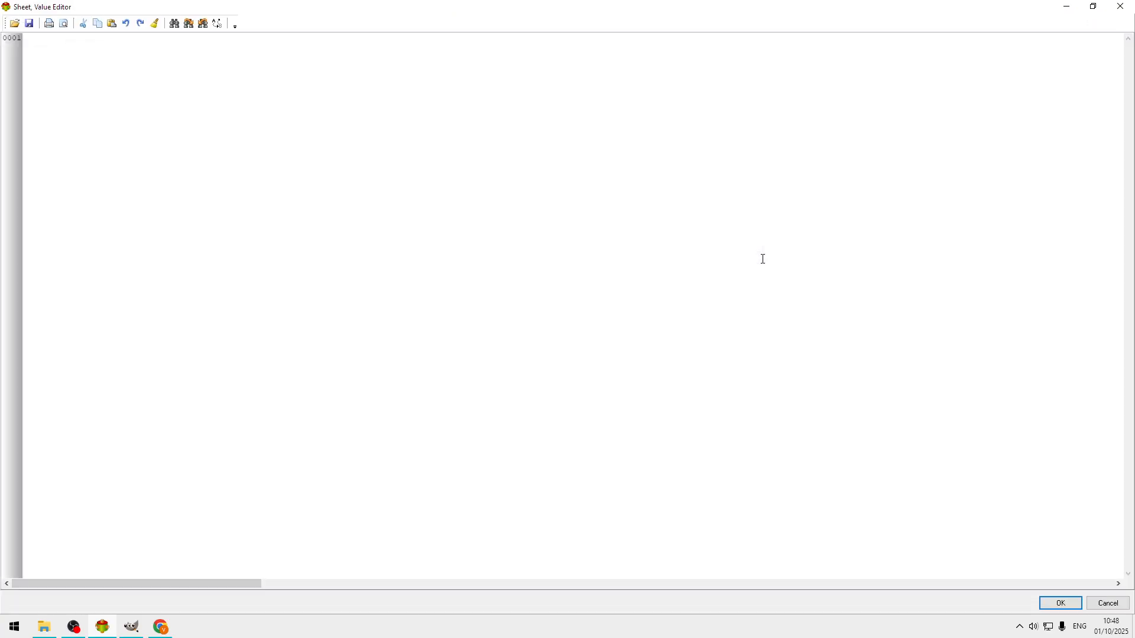
click(1120, 7)
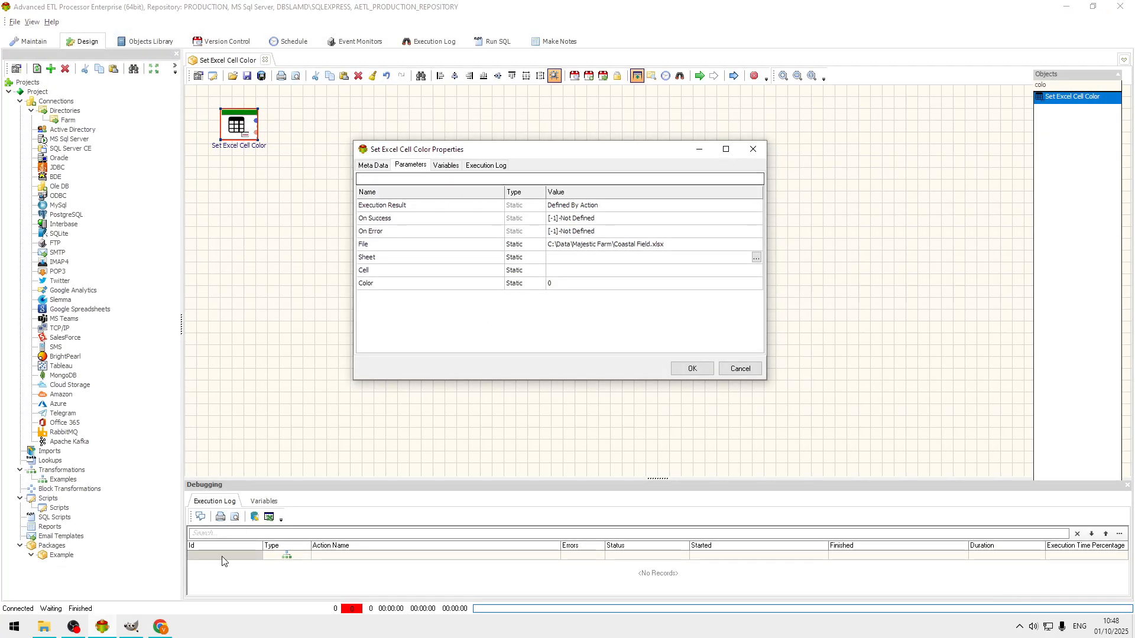
Look up the first sheet's name in Coastal Field.xlsx, close the workbook and return to the action's properties
click(46, 627)
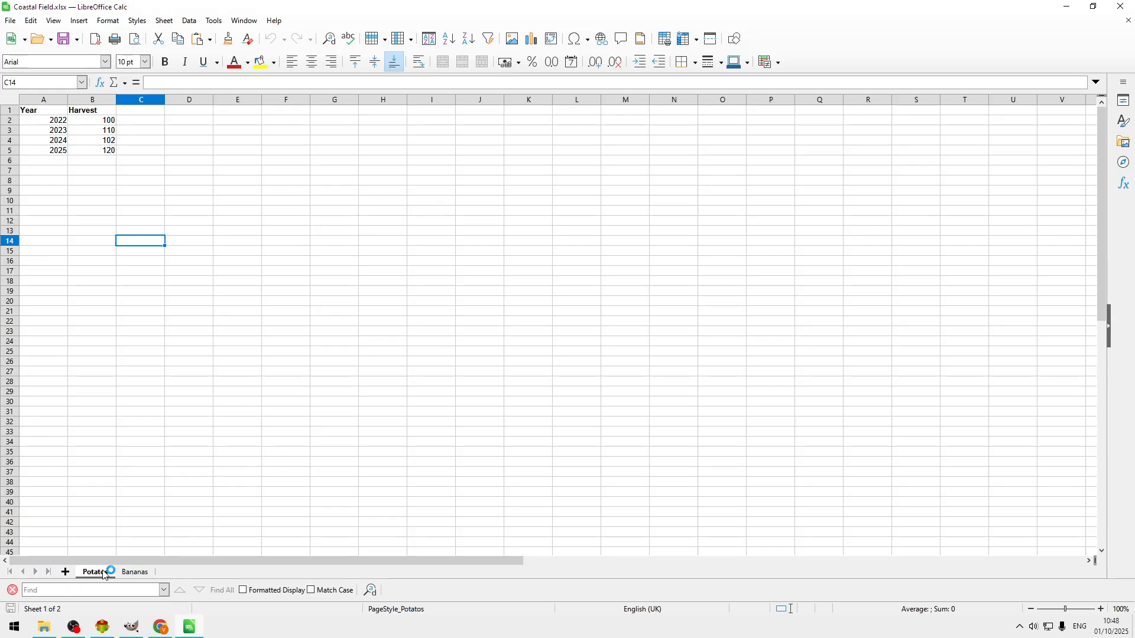
double_click(109, 573)
click(579, 338)
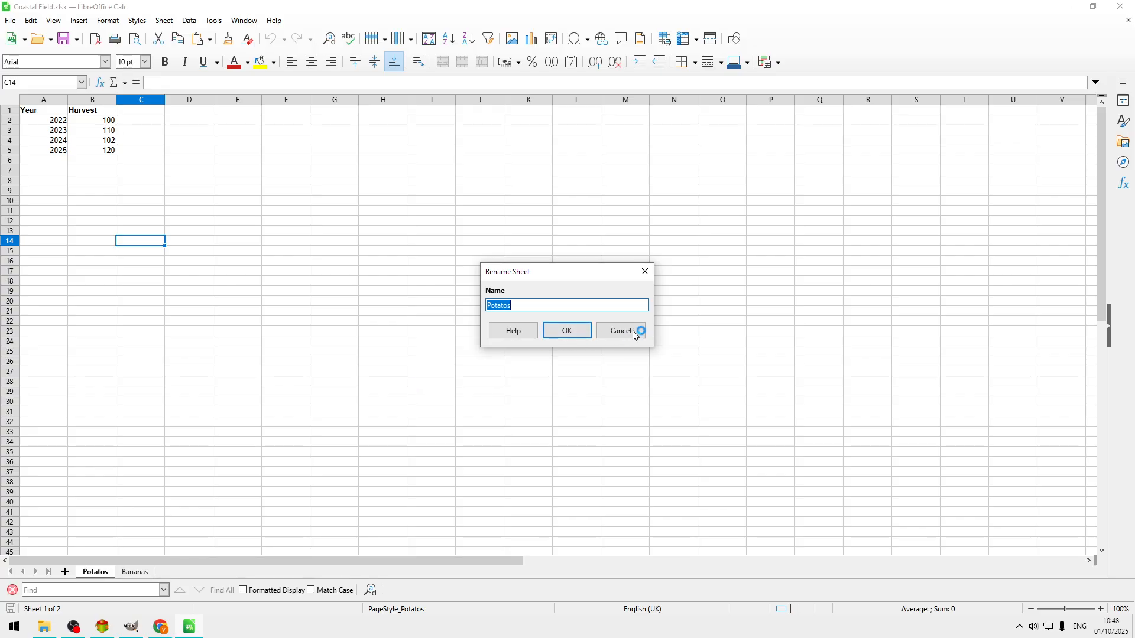
click(1120, 6)
click(980, 286)
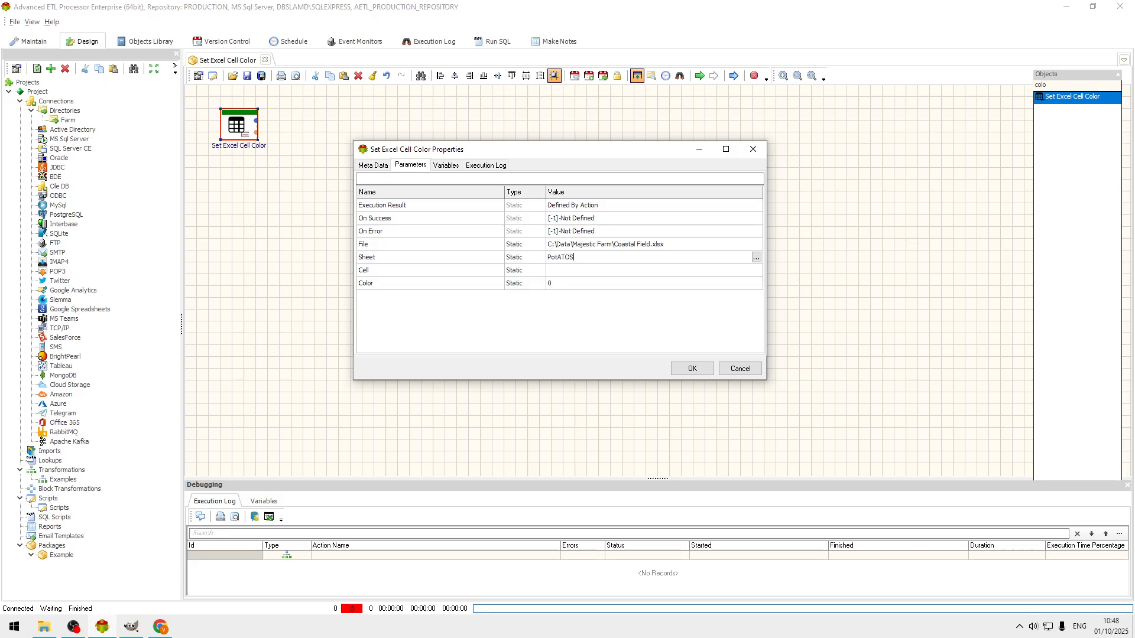
Set the Sheet parameter to Potatos and the Cell parameter to A1
key(BackSpace)
key(BackSpace)
key(BackSpace)
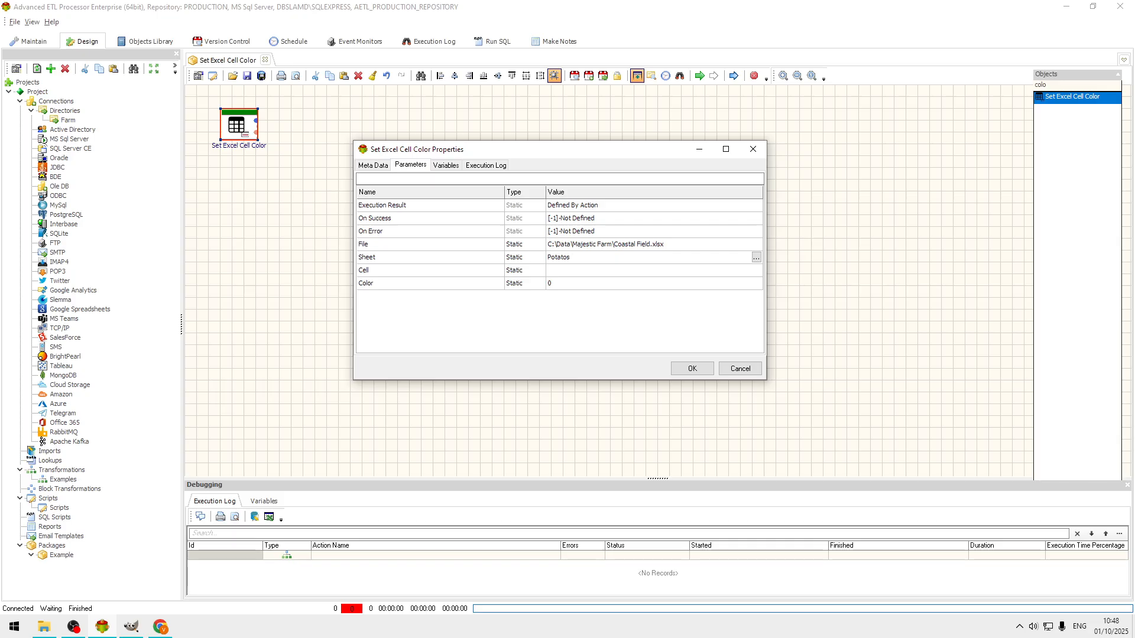
click(586, 270)
text(A1)
Set the Color parameter to the basic light yellow and save the action's properties
click(639, 283)
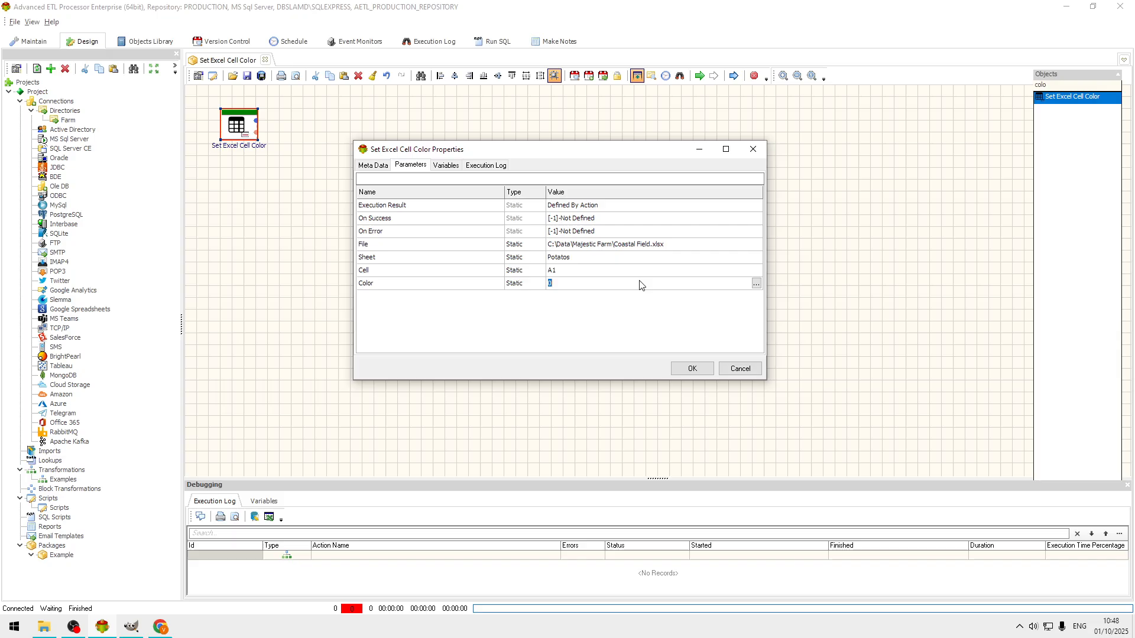
click(757, 284)
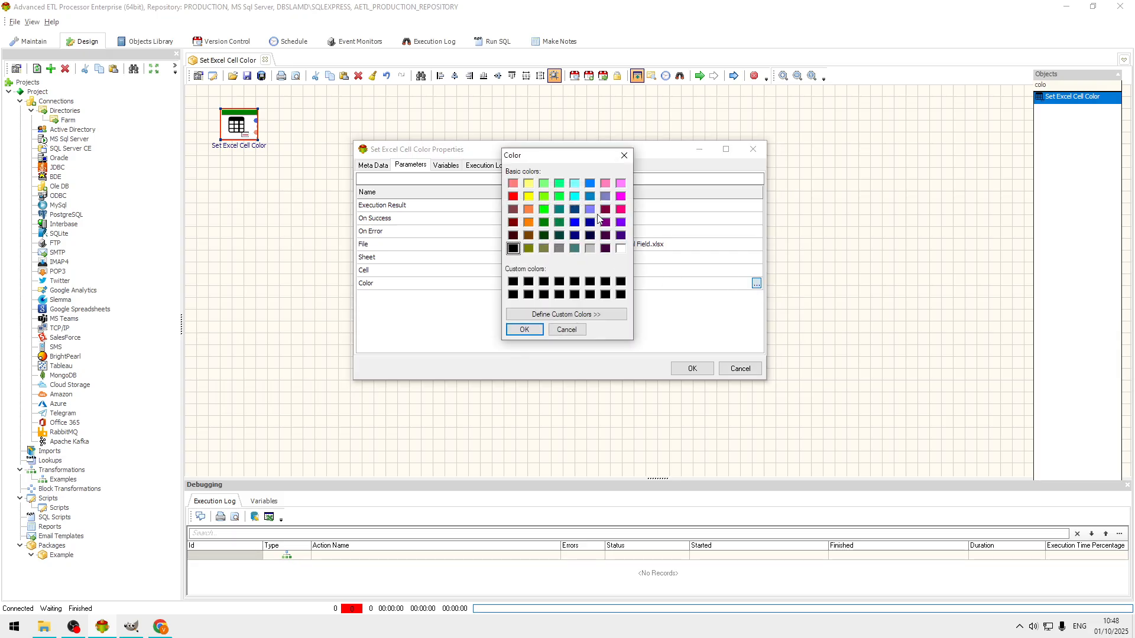
click(527, 185)
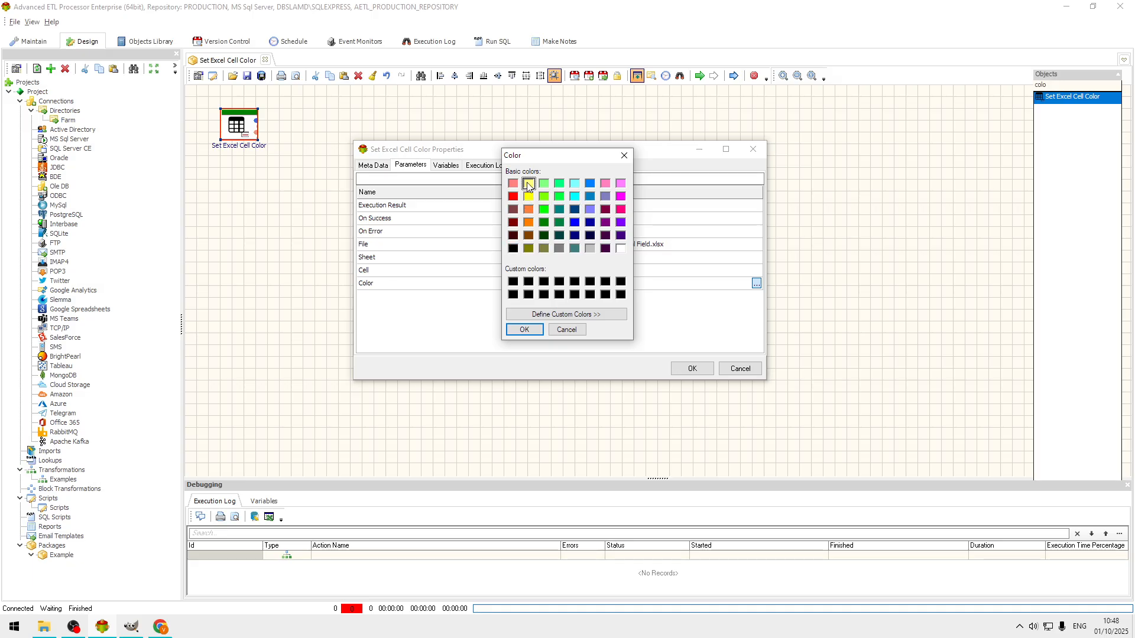
click(525, 330)
click(690, 368)
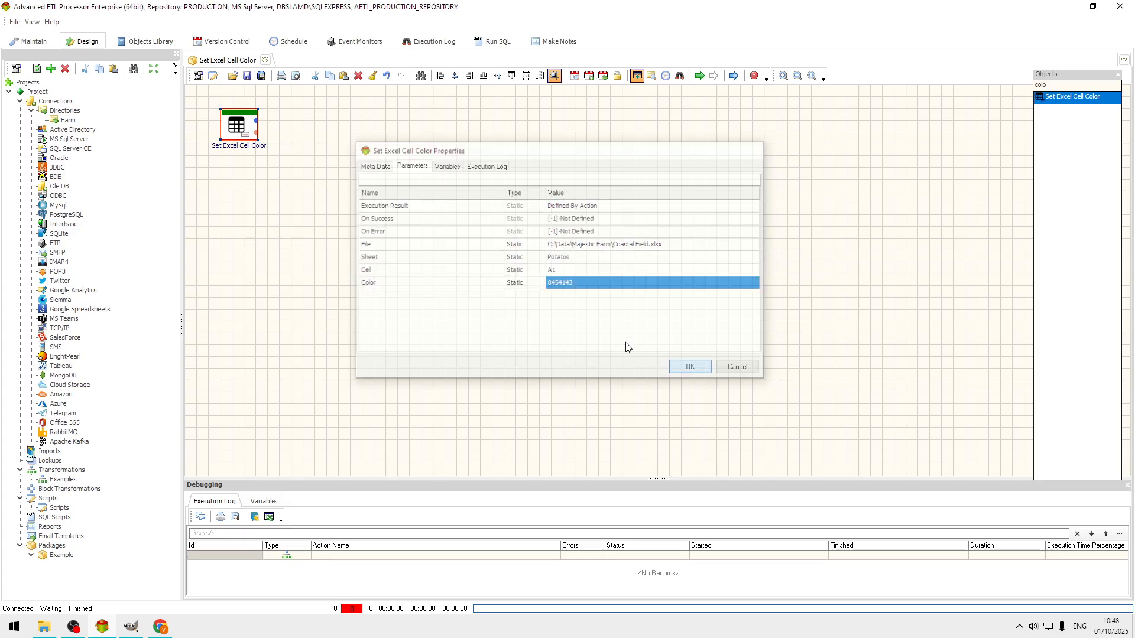
Run the package, check the fill of cell A1 in Coastal Field.xlsx, and close the workbook and its folder
click(700, 76)
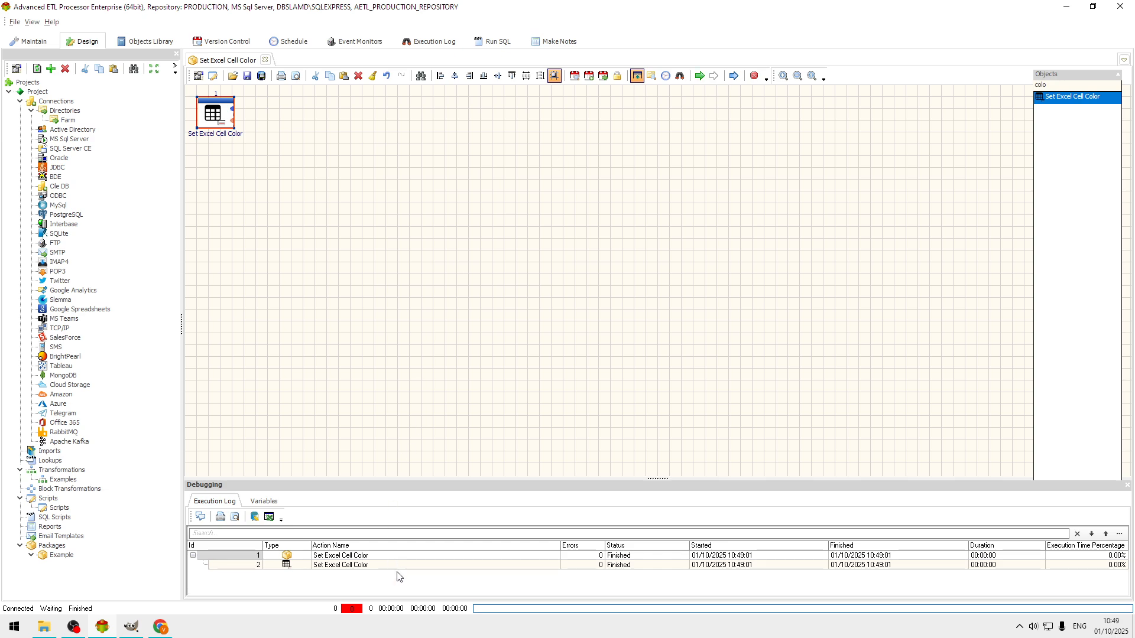
click(45, 627)
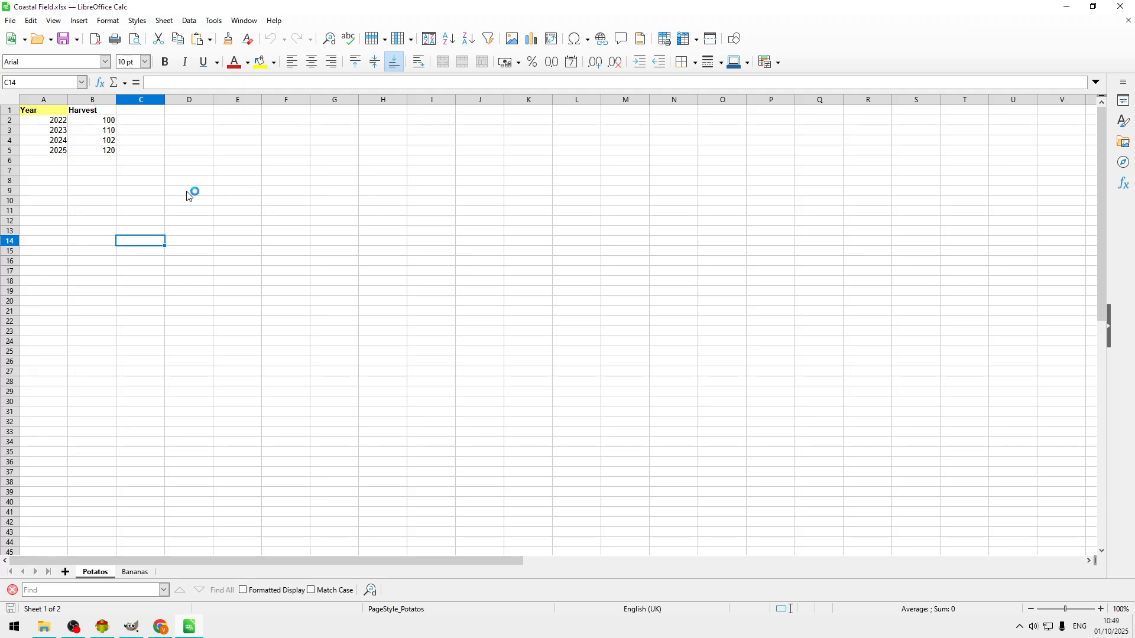
click(55, 121)
click(54, 111)
click(1120, 6)
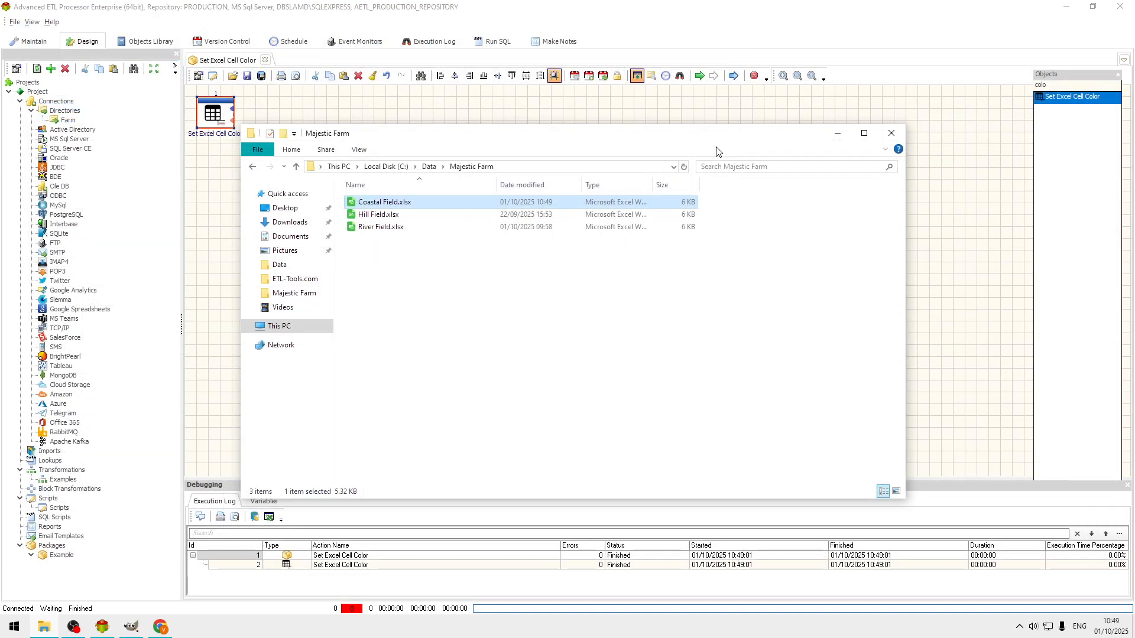
click(890, 133)
Make room beside the Set Excel Cell Color action, add a Files Loop object before it and open the loop's properties
drag(220, 126, 316, 137)
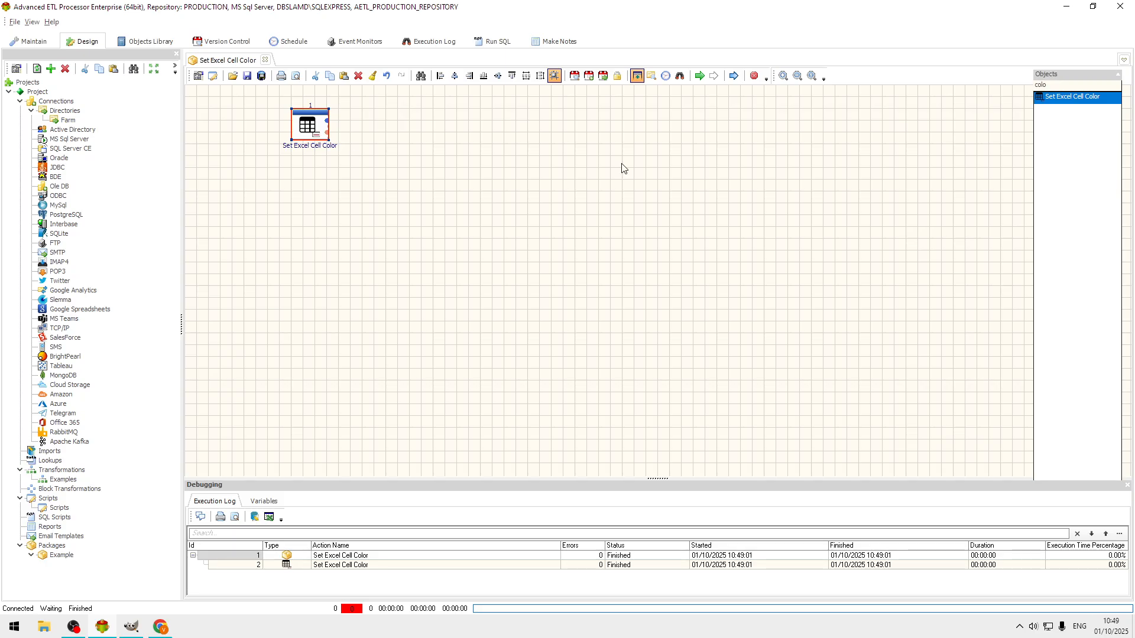
click(1070, 83)
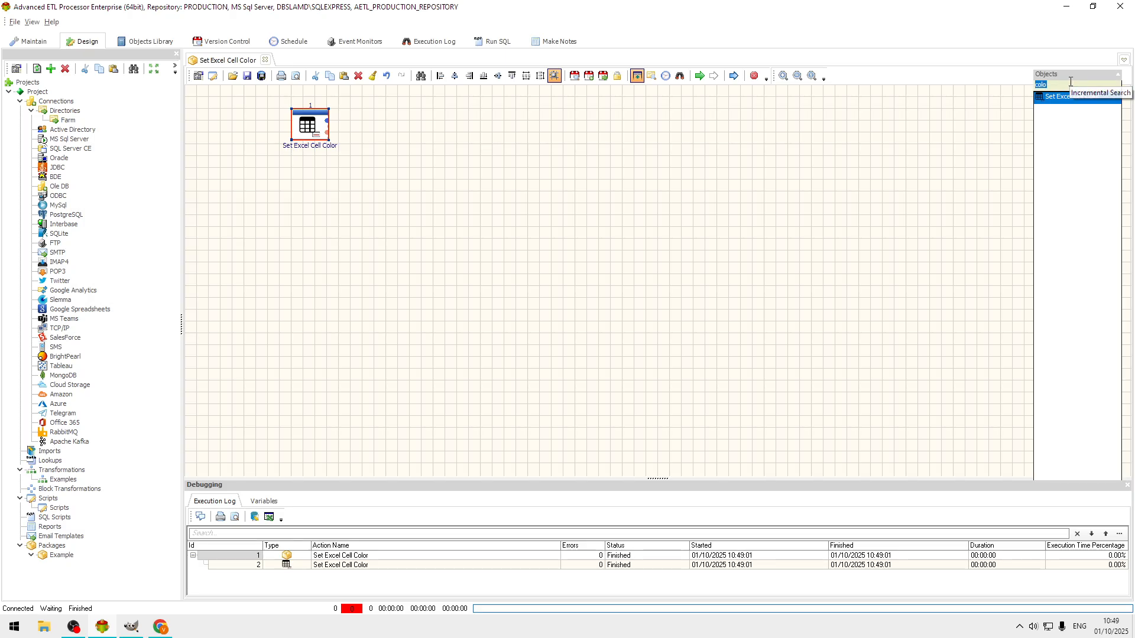
text(fils)
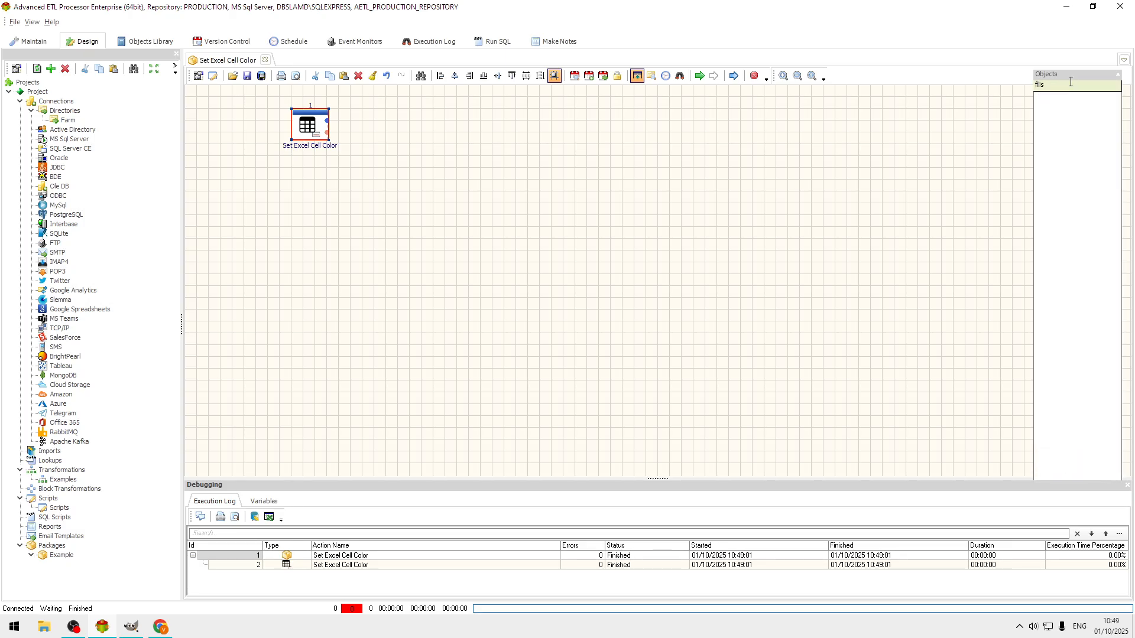
key(BackSpace)
key(BackSpace)
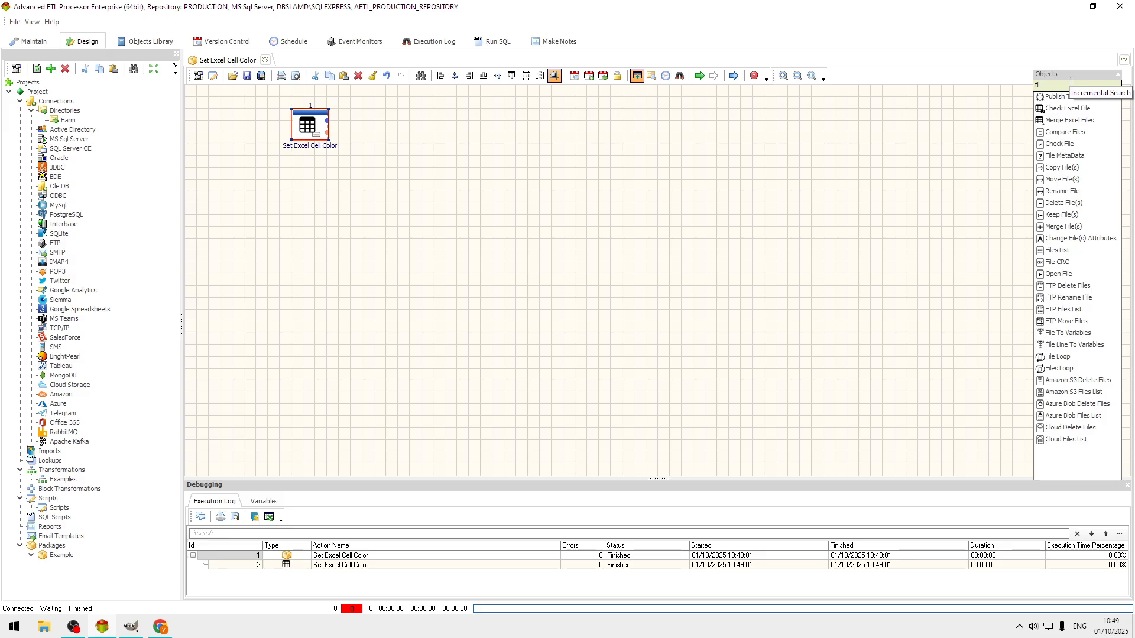
text(loop)
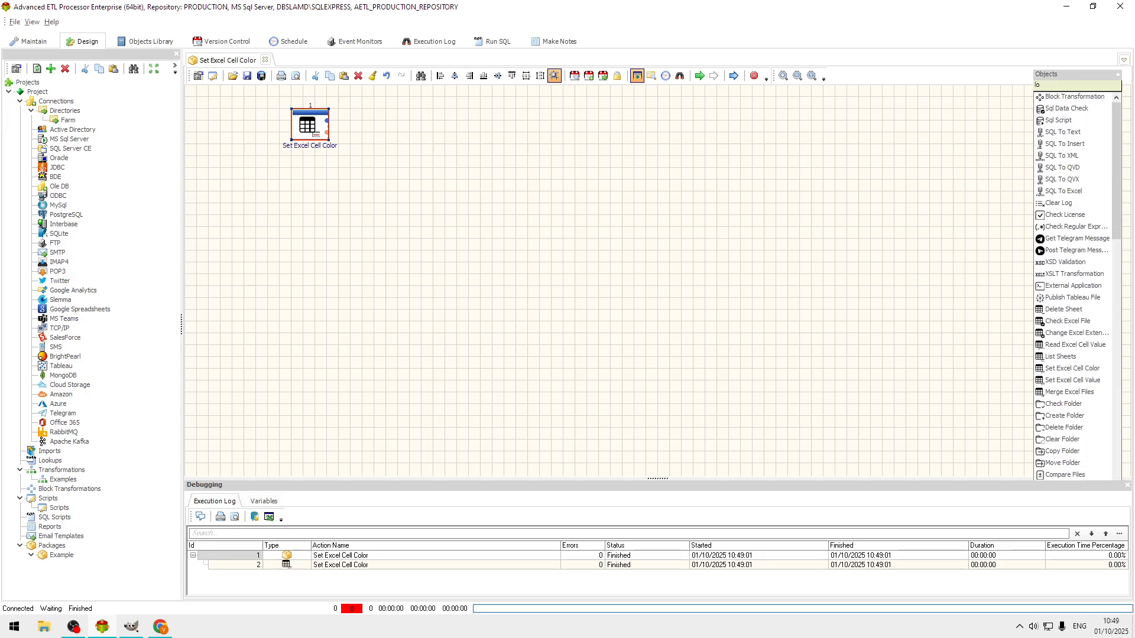
drag(1063, 133, 348, 84)
drag(219, 108, 220, 110)
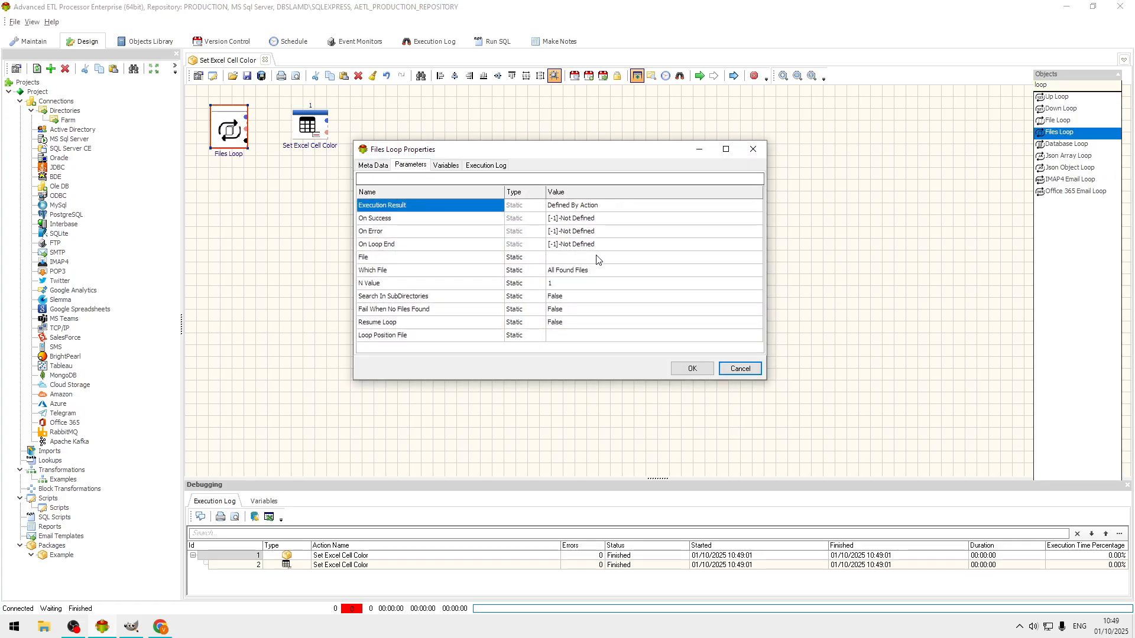
Pick Coastal Field.xlsx in C:\Data\Majestic Farm as the loop's File parameter and generalise the file name to cover all workbooks there
click(598, 257)
click(757, 258)
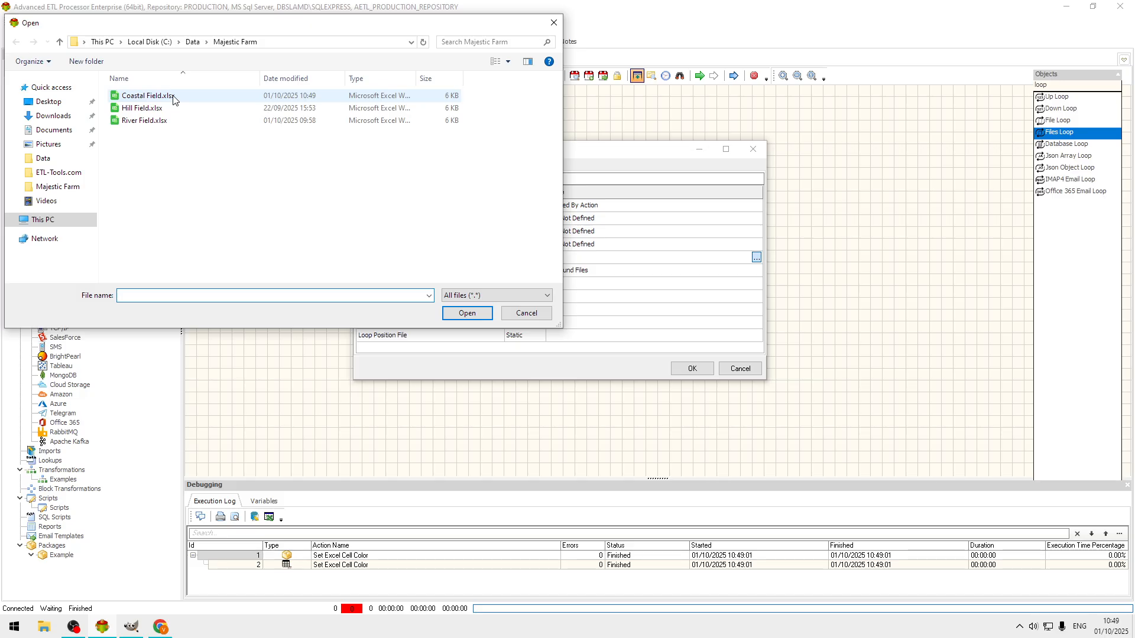
click(171, 98)
click(467, 314)
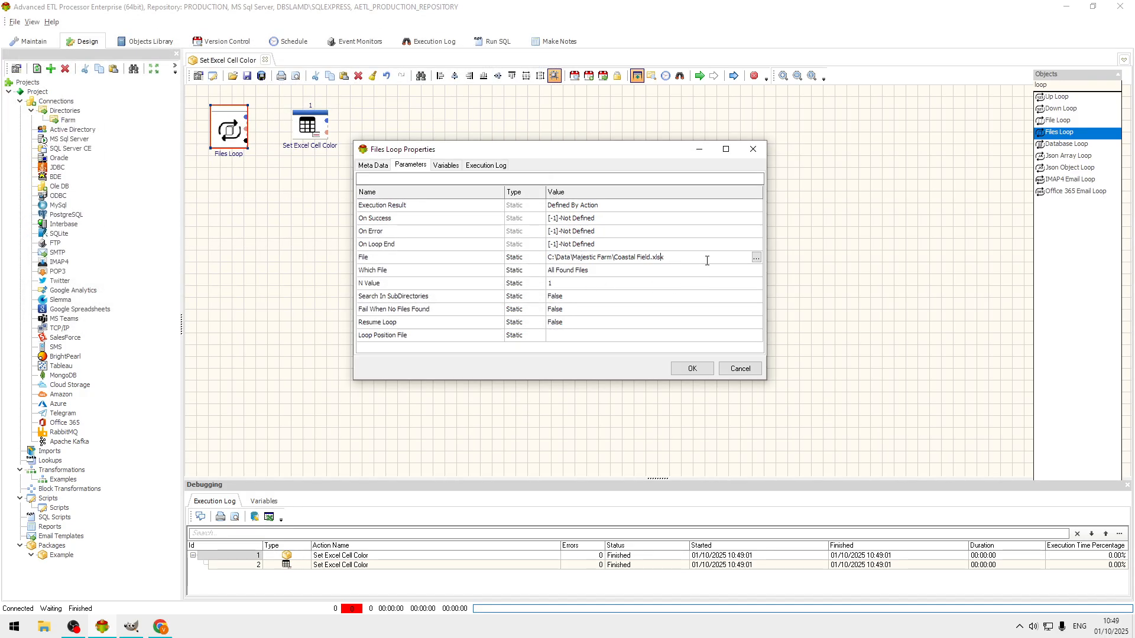
key(Left)
key(Left)
key(BackSpace)
key(BackSpace)
key(BackSpace)
key(BackSpace)
key(BackSpace)
key(BackSpace)
key(BackSpace)
Rename the variable of the Files Loop's Loop Value to #file#
click(446, 165)
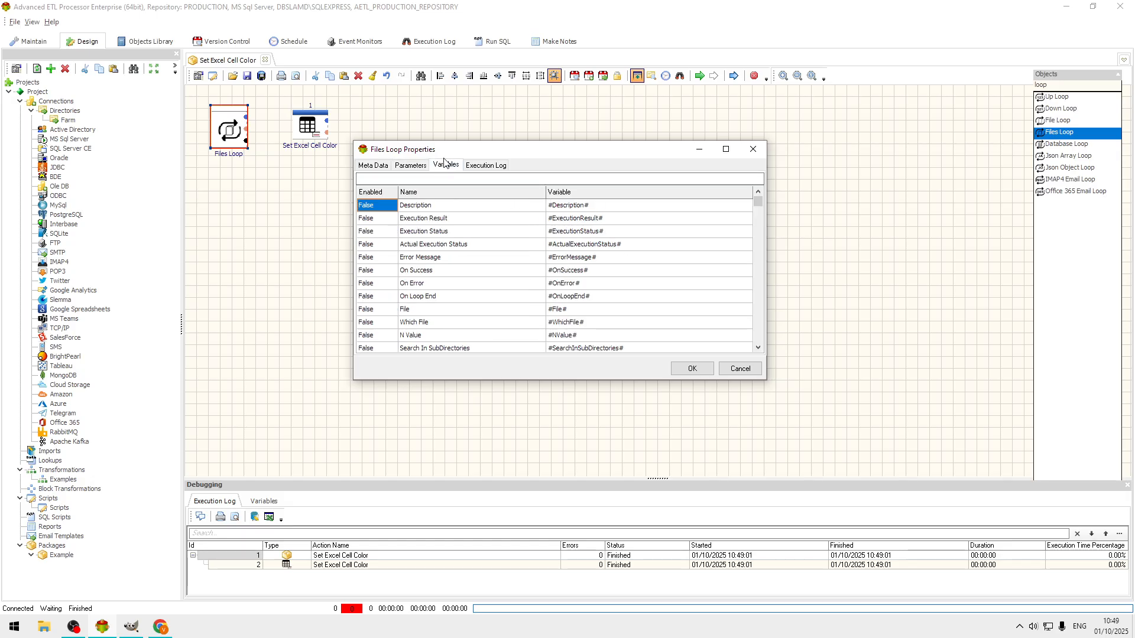
click(649, 310)
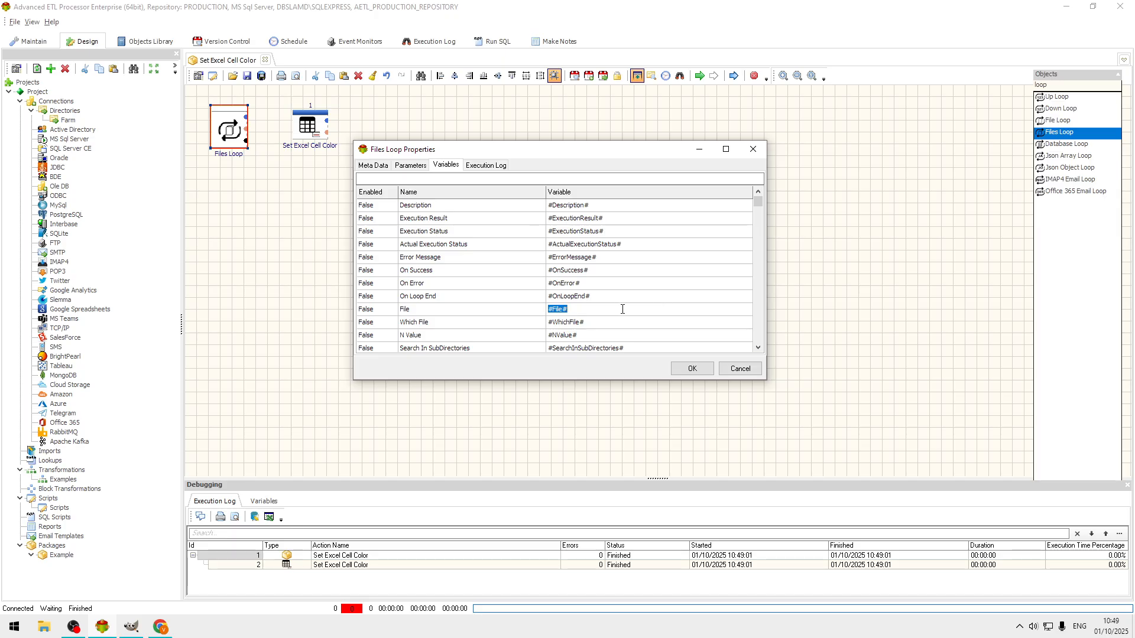
key(Down)
key(Down)
key(Down)
key(Down)
key(Down)
key(Down)
key(Down)
key(Down)
key(Down)
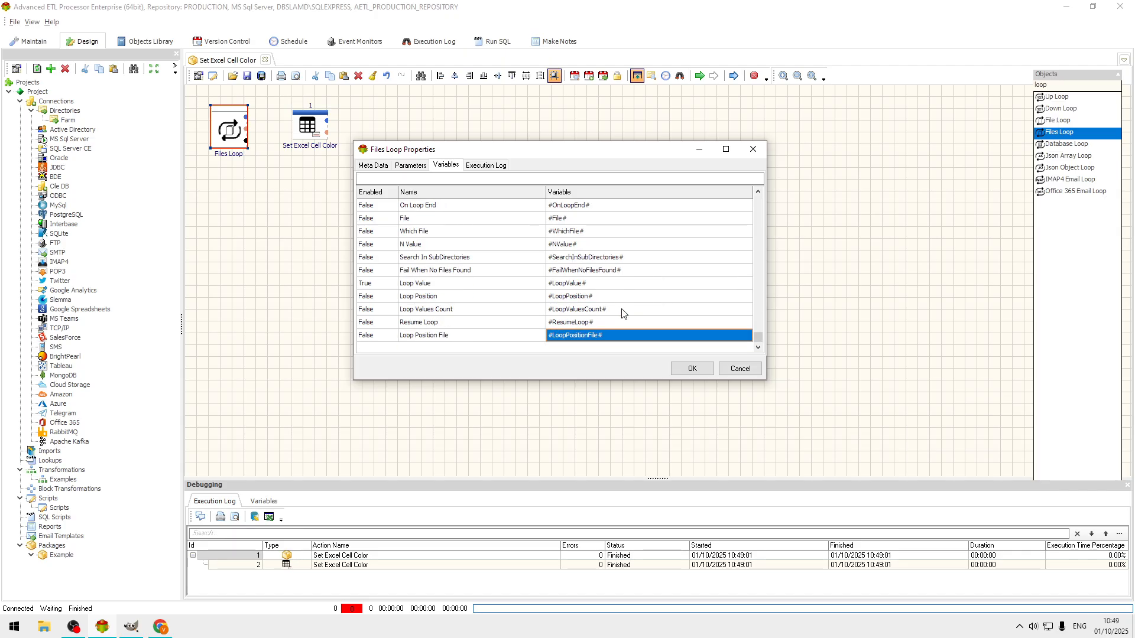
click(610, 283)
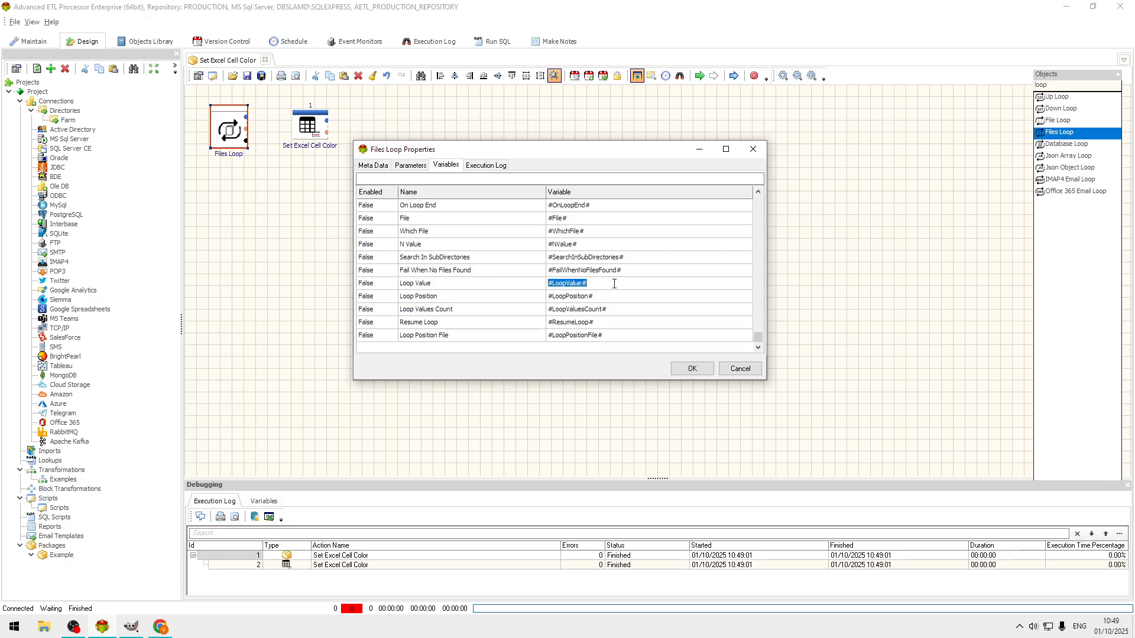
key(Home)
key(BackSpace)
key(BackSpace)
key(BackSpace)
key(BackSpace)
Enable the Loop Value variable and save the Files Loop's properties
click(382, 288)
click(382, 288)
click(381, 294)
click(614, 298)
click(618, 285)
click(691, 369)
Set the File parameter of the Set Excel Cell Color action to #file# with type Variable and save its properties
click(314, 126)
double_click(313, 127)
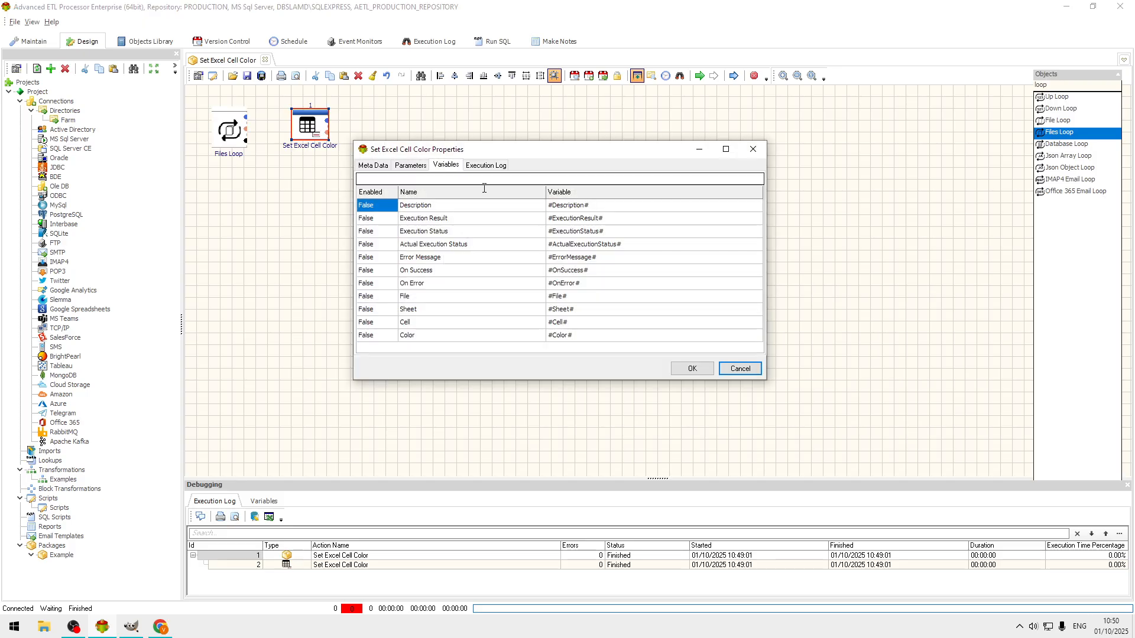
click(412, 167)
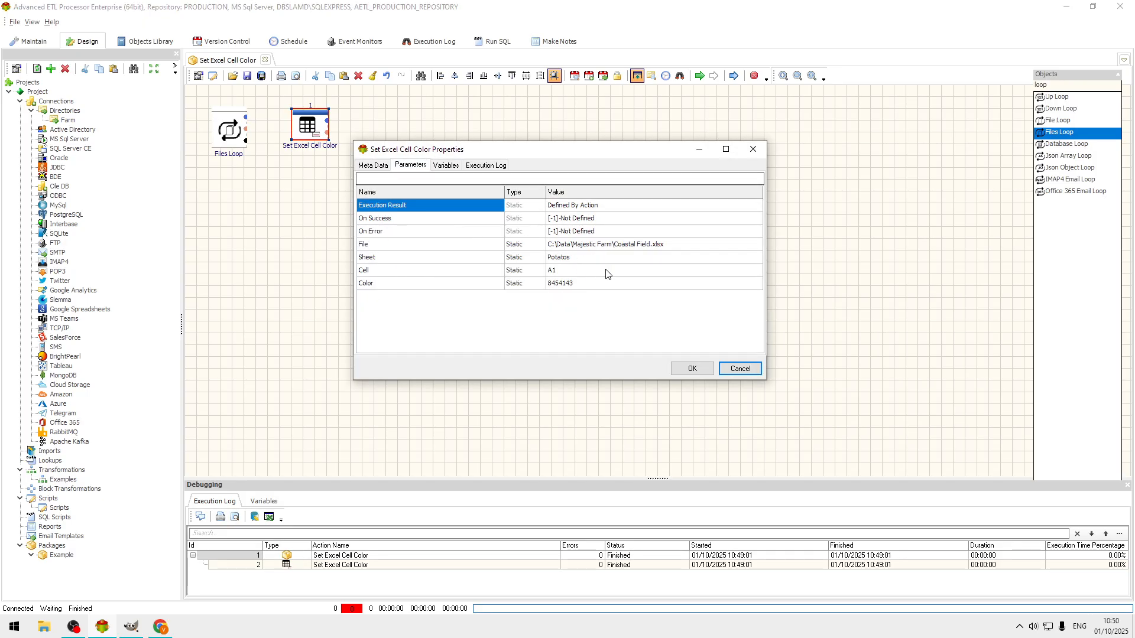
click(692, 250)
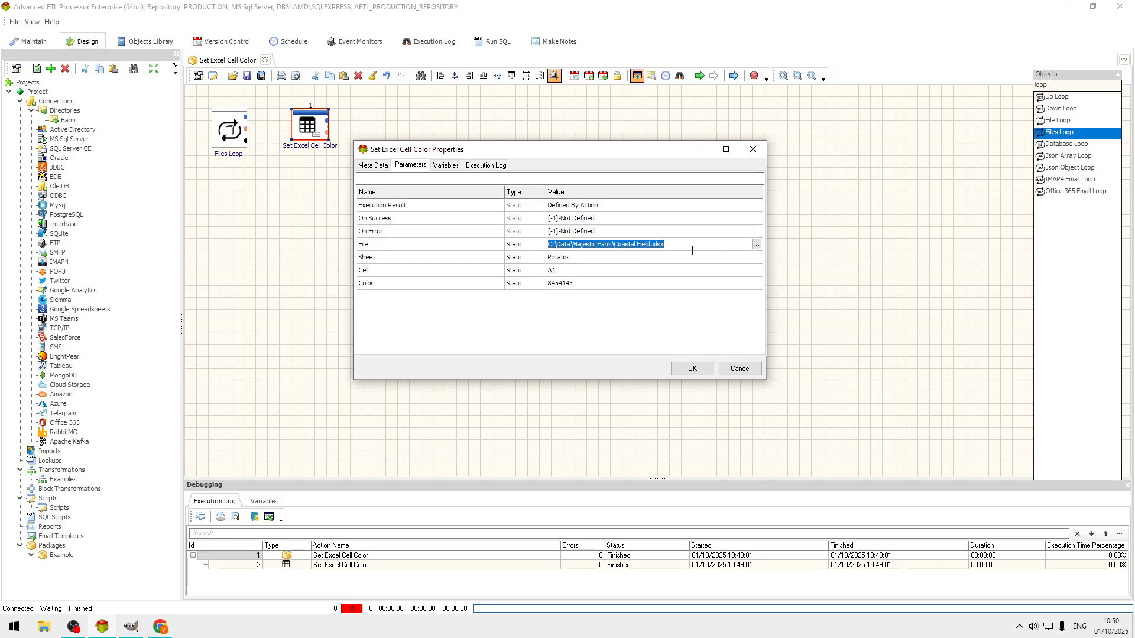
text(##)
key(Left)
text(f)
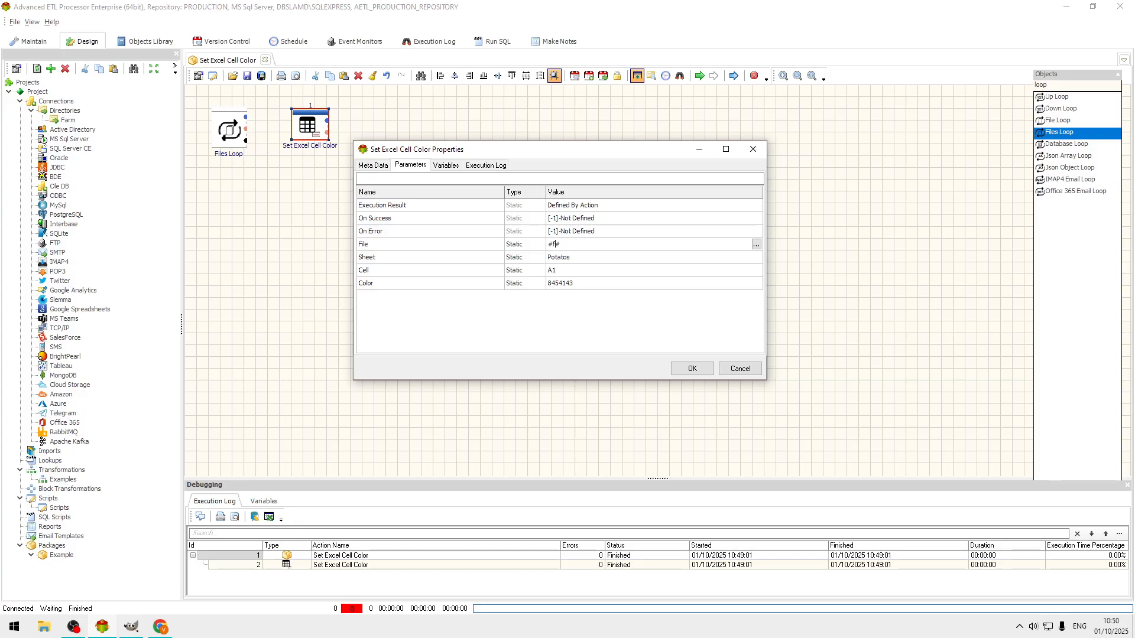
text(ile)
click(537, 245)
click(536, 263)
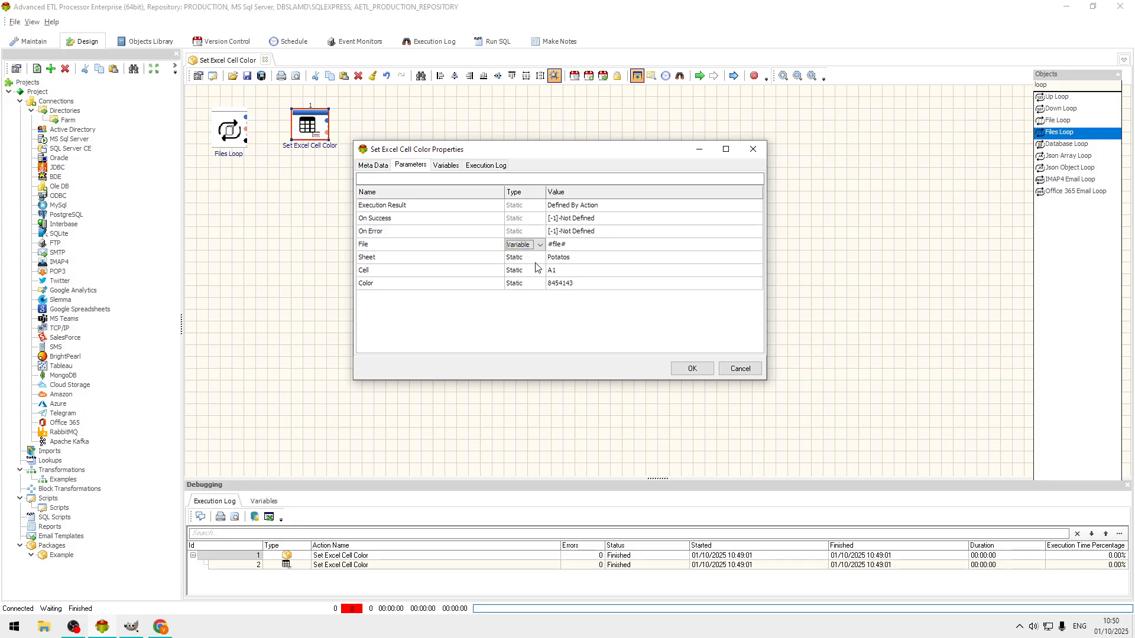
click(674, 366)
Make Files Loop the starting point, connect it to Set Excel Cell Color and back to the loop, and run the package
click(235, 126)
right_click(223, 128)
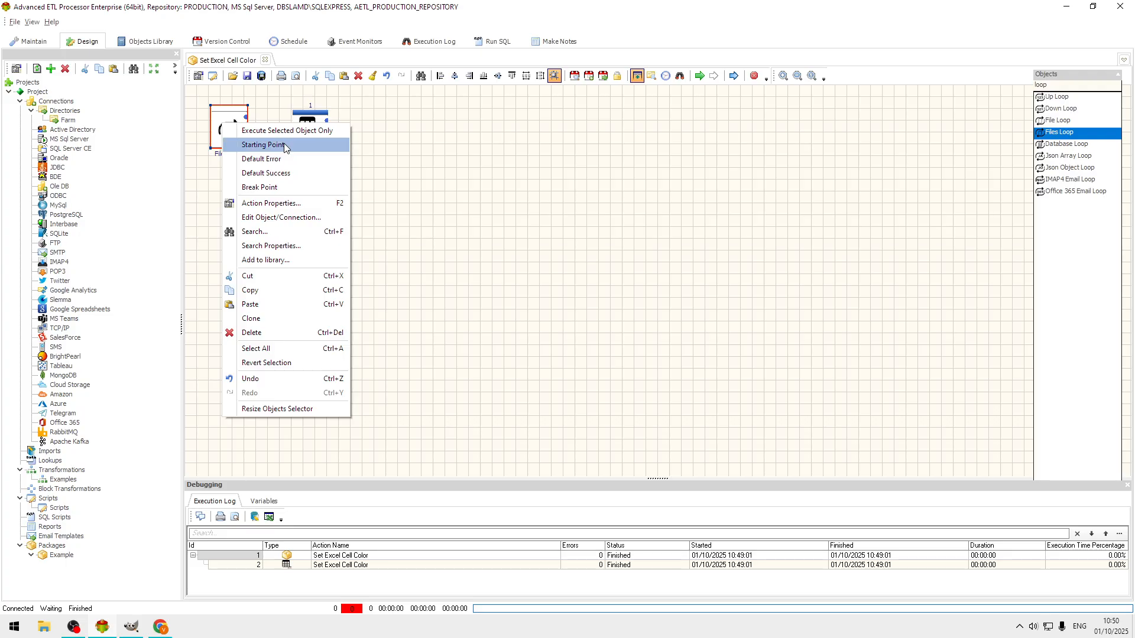
click(254, 145)
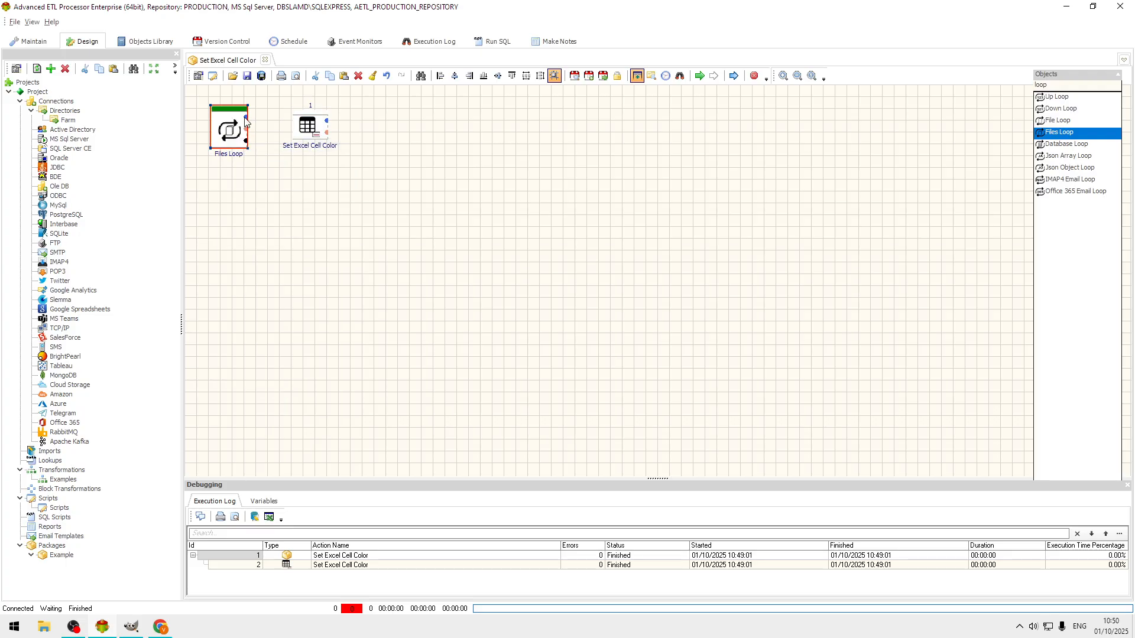
mouse_move(248, 122)
mouse_down()
mouse_move(308, 127)
mouse_move(312, 96)
mouse_move(229, 123)
mouse_up()
click(699, 76)
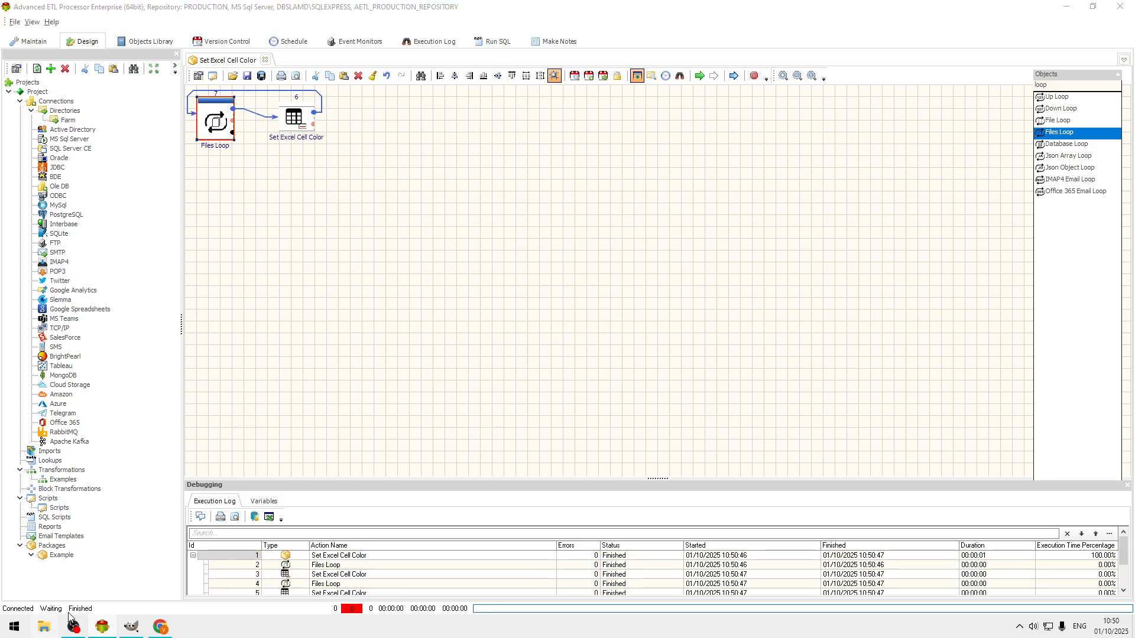
Check the fill of cell A1 in River Field.xlsx in C:\Data\Majestic Farm, and close the workbook and its folder
click(45, 629)
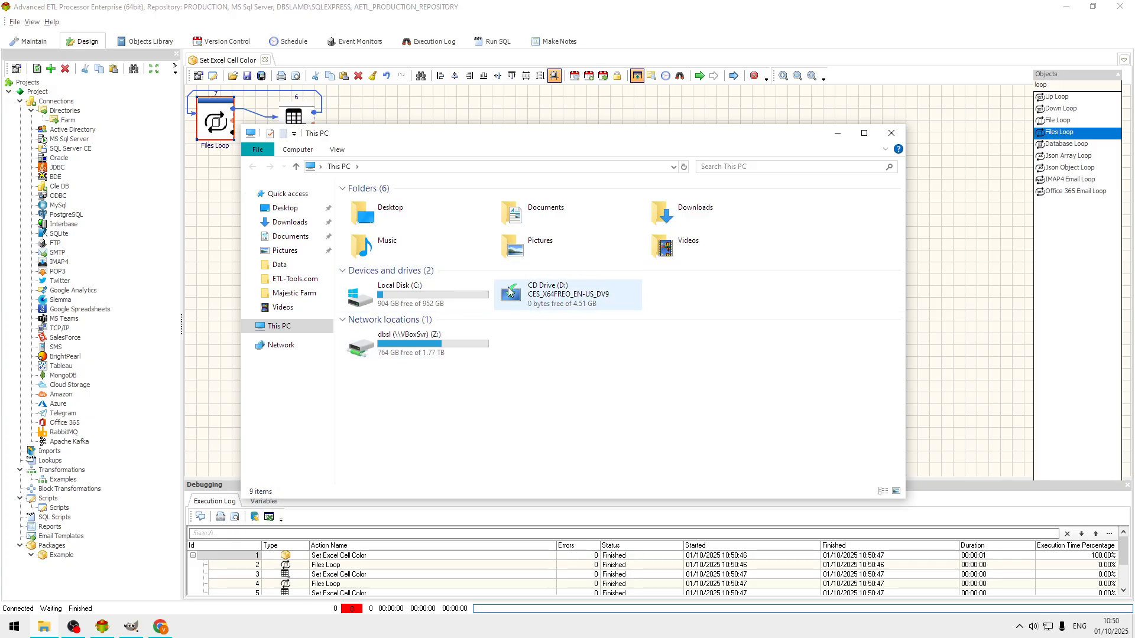
double_click(418, 303)
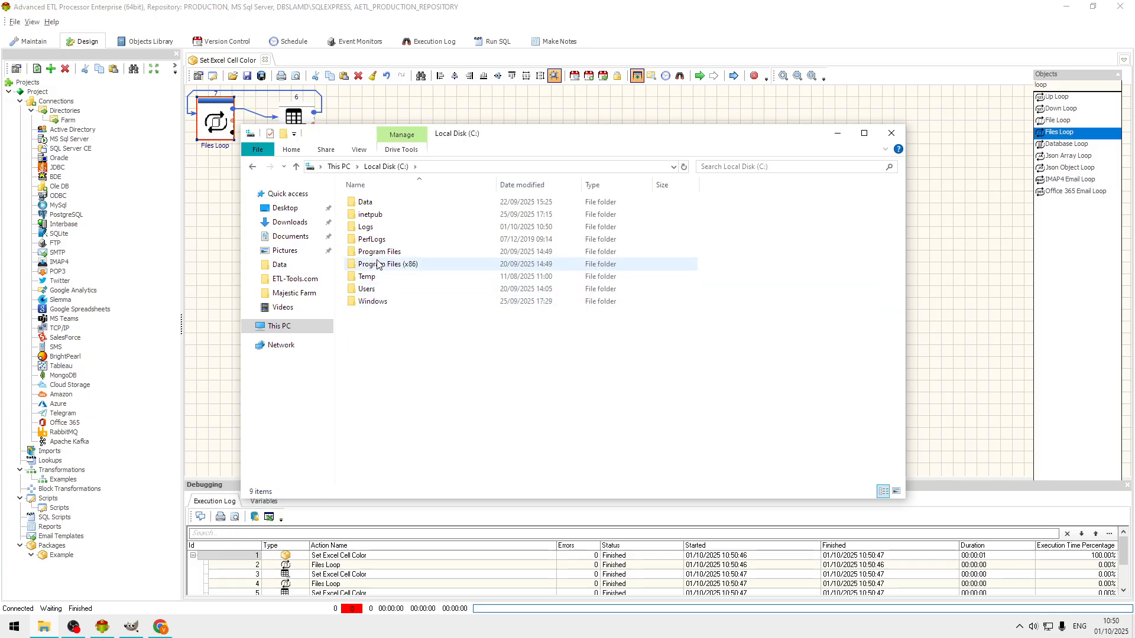
double_click(384, 207)
double_click(384, 212)
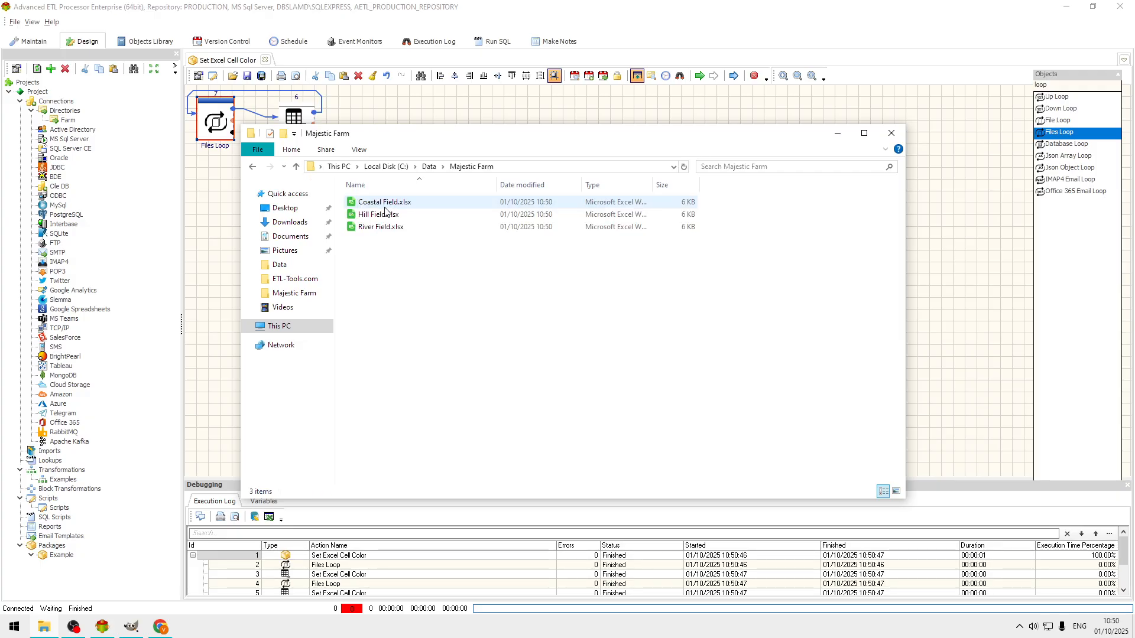
click(387, 233)
double_click(387, 230)
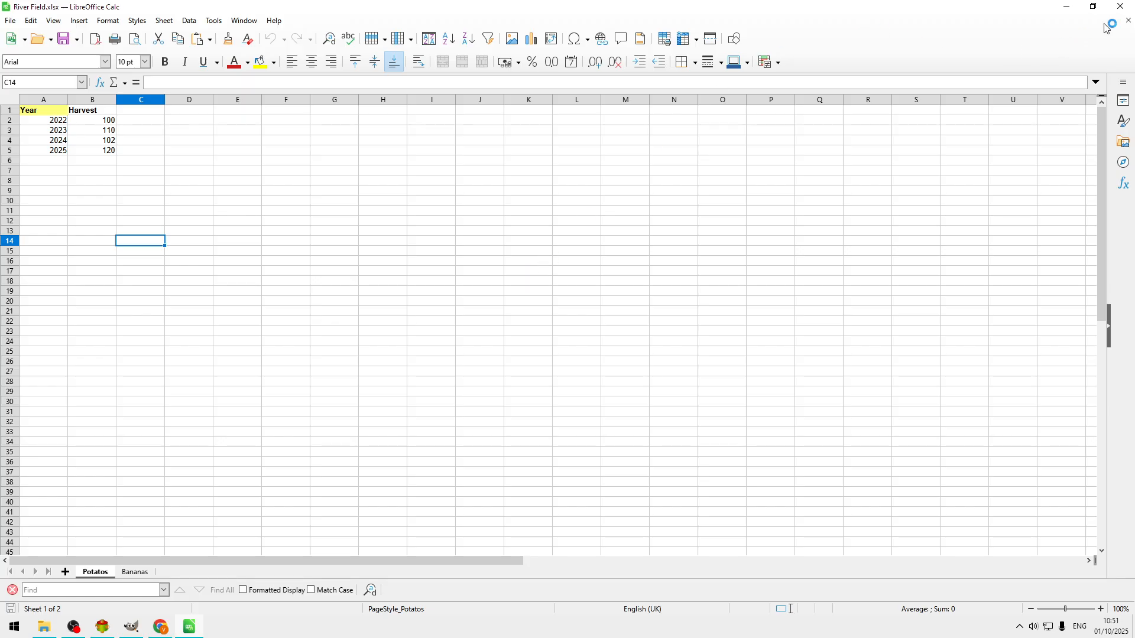
click(1121, 7)
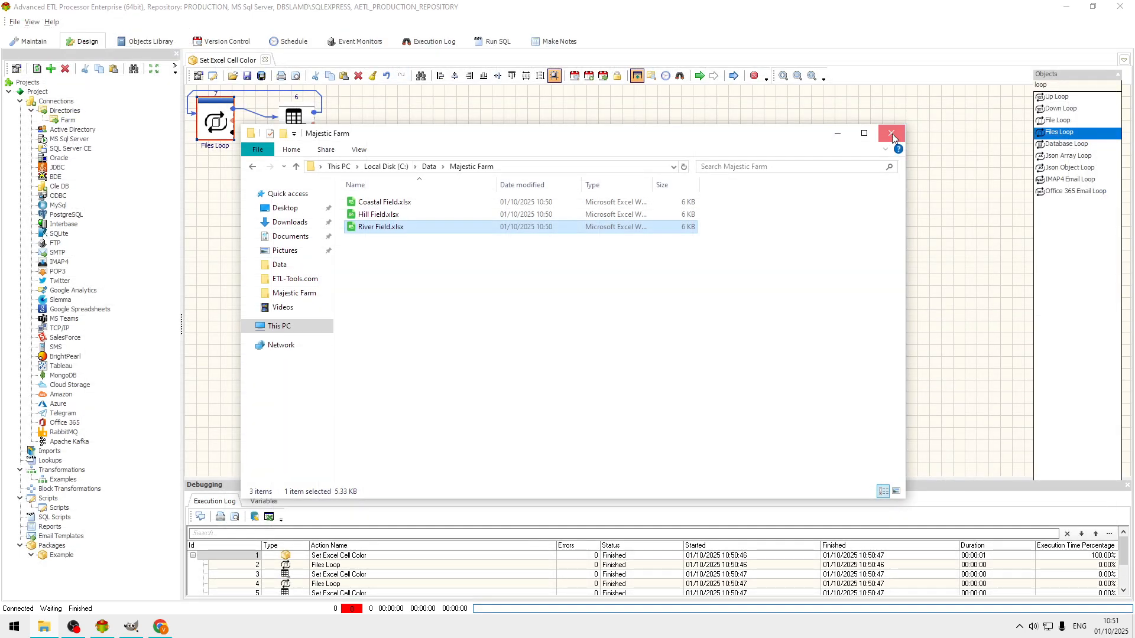
click(891, 133)
click(237, 634)
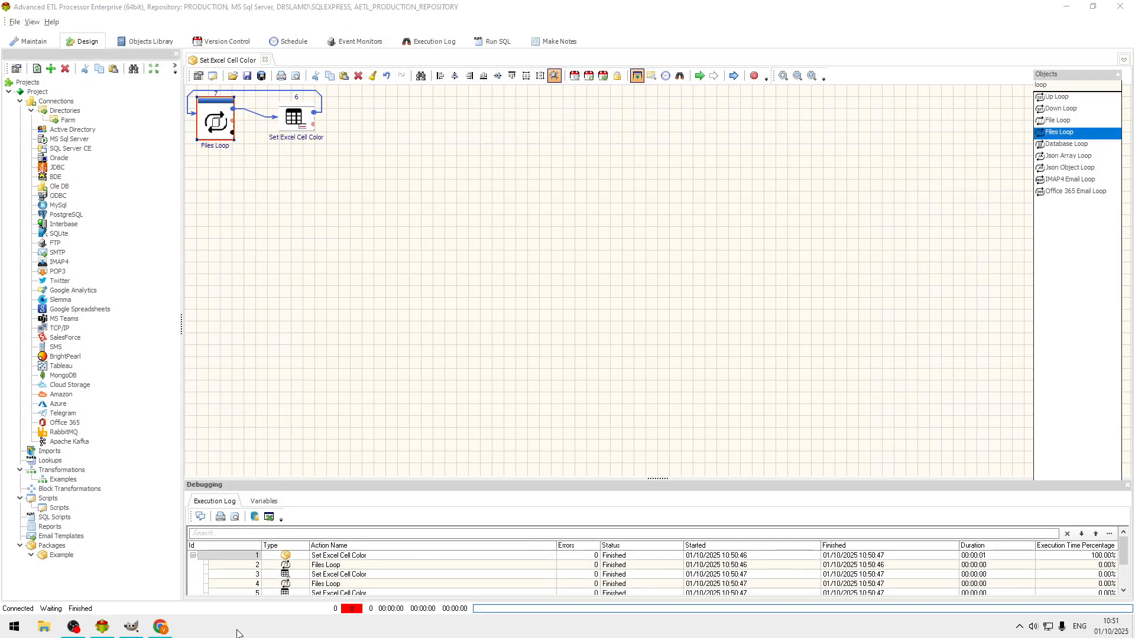